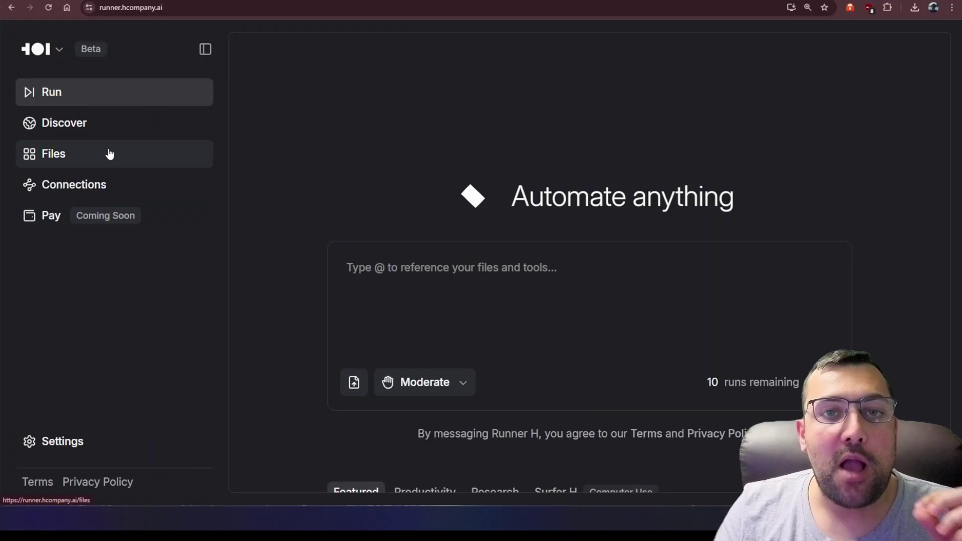
- Open the Connections page showing Google Docs, Google Drive and Gmail enabled
left_click(98, 185)
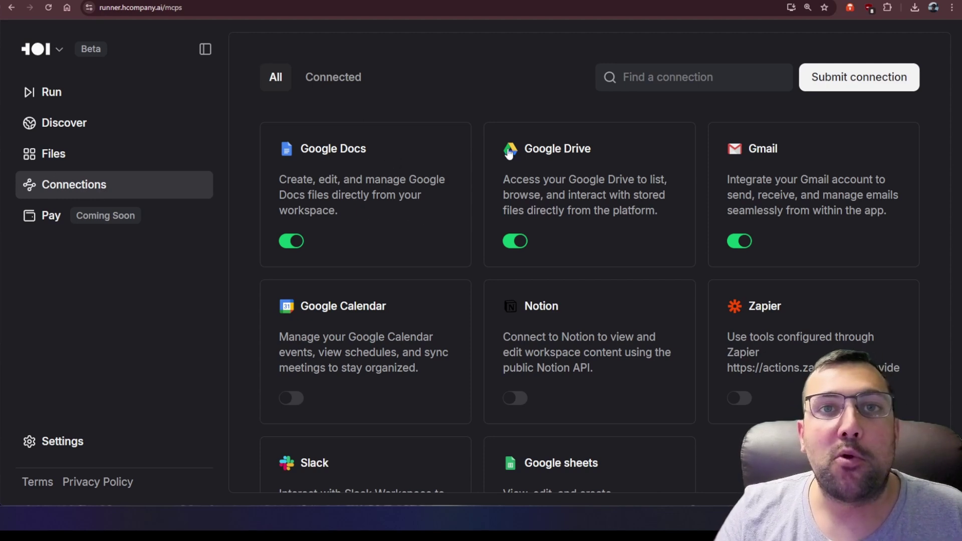
scroll(641, 247, "down", 1)
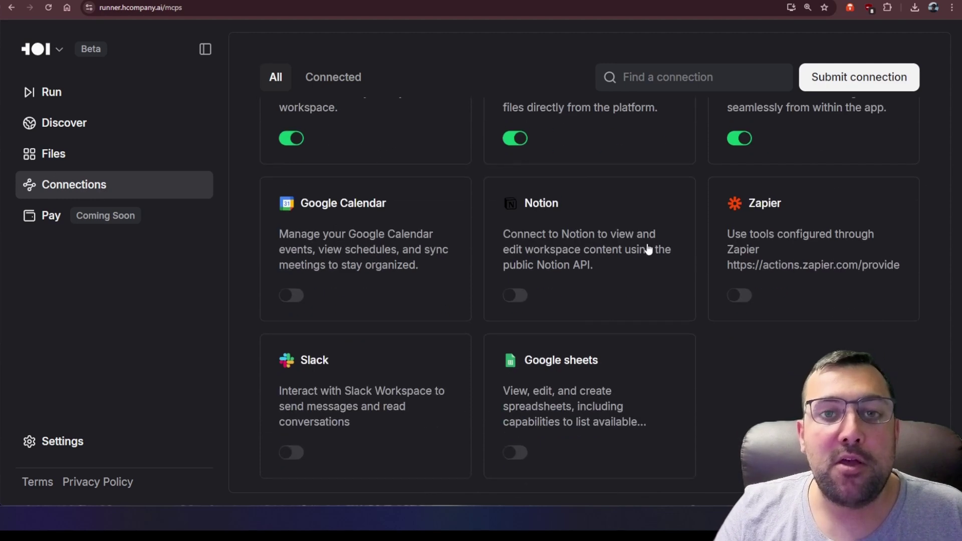
scroll(388, 259, "up", 1)
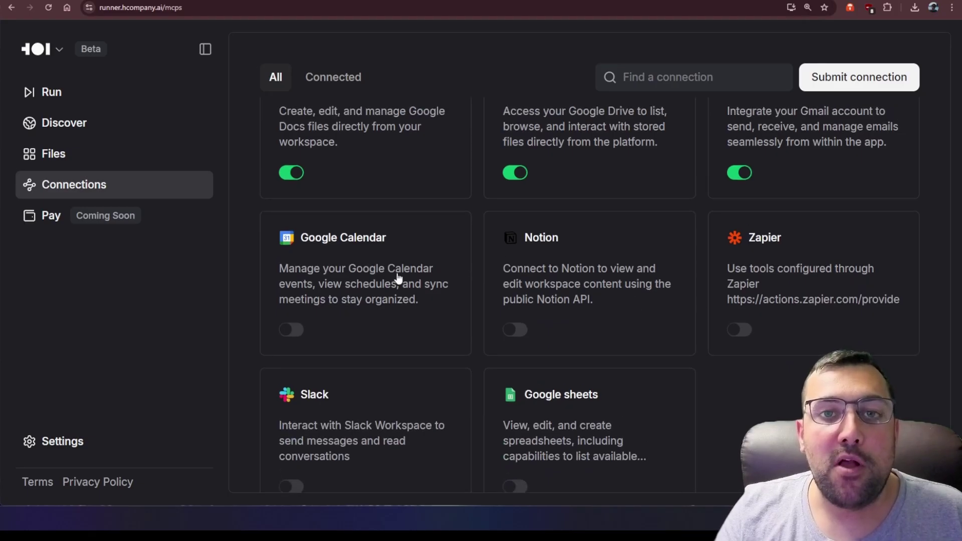
scroll(398, 278, "down", 1)
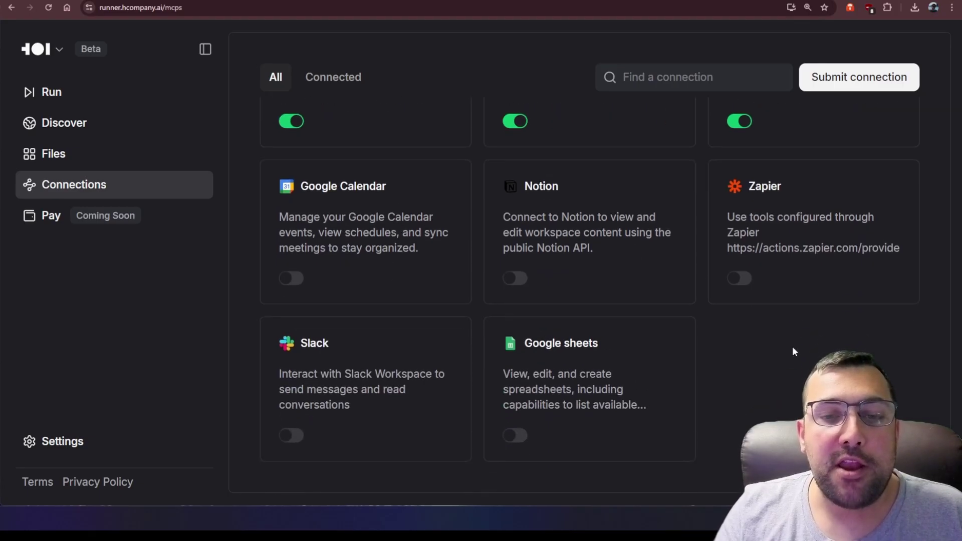
scroll(639, 357, "up", 2)
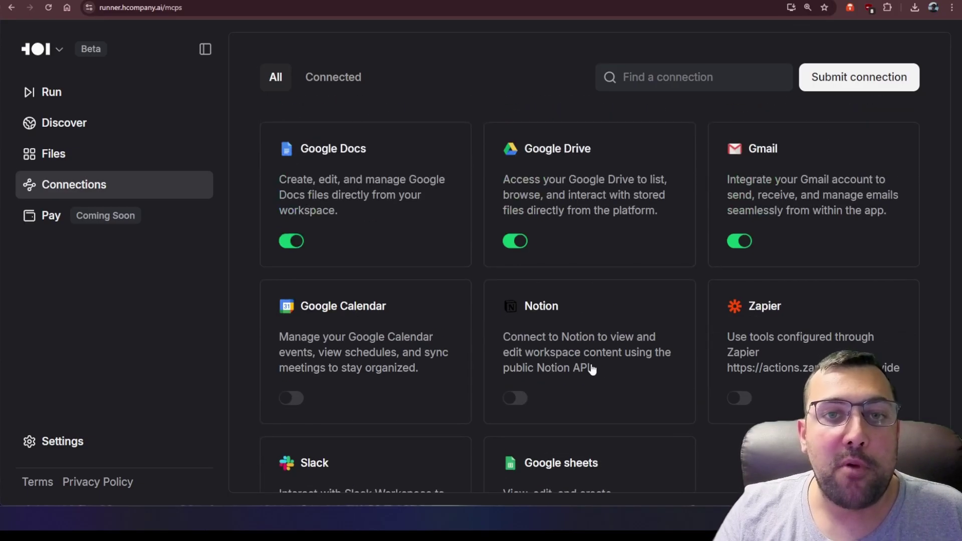
- Start a new run and paste the prompt asking for five new AI productivity tools
left_click(80, 91)
type("First, find 5 new AI productivity tools launched in the past 3 months. Next, for each, collect the headline, positioning sentence, pricing model, and URL. Finally, add everything to a Google Sheet named \"AI Tools\"")
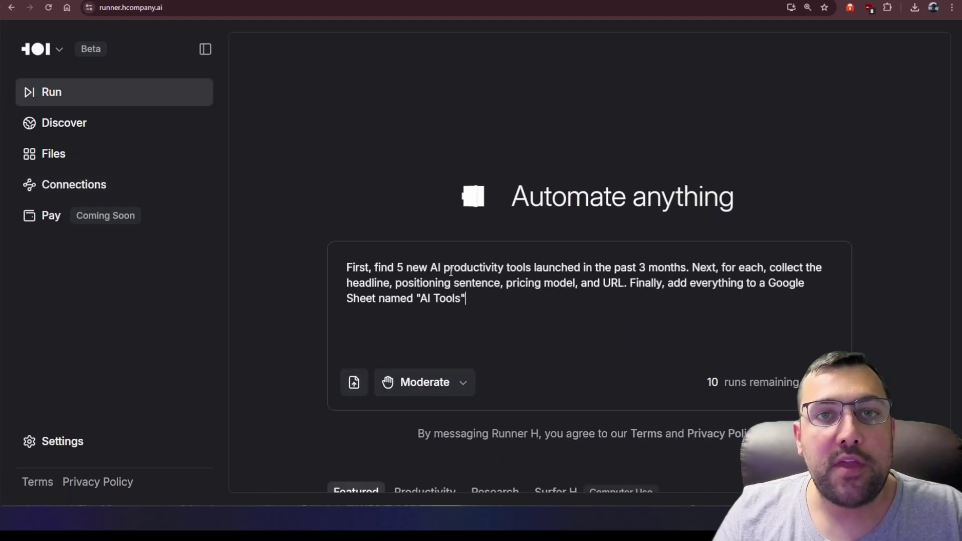
left_click_drag(346, 268, 462, 271)
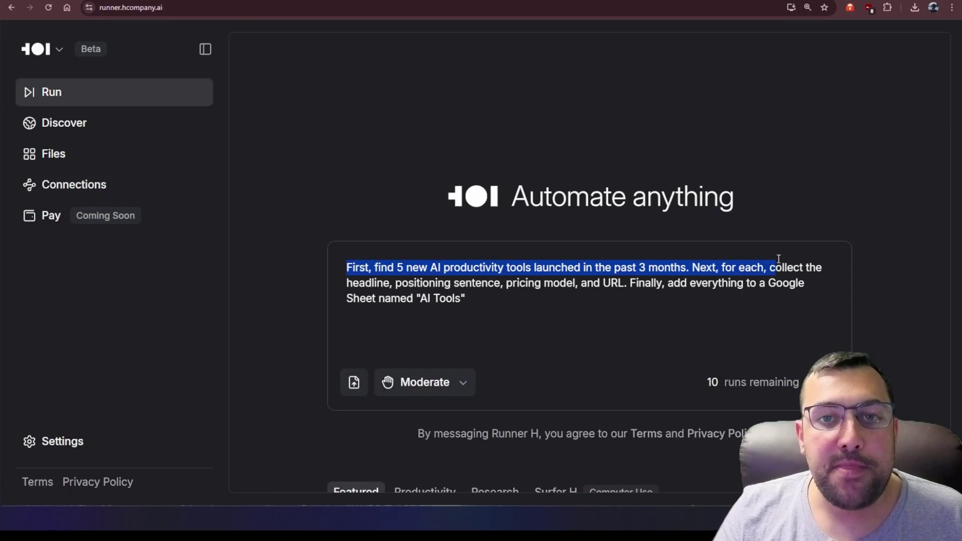
mouse_move(804, 261)
left_mouse_down()
mouse_move(372, 268)
mouse_move(420, 284)
left_mouse_up()
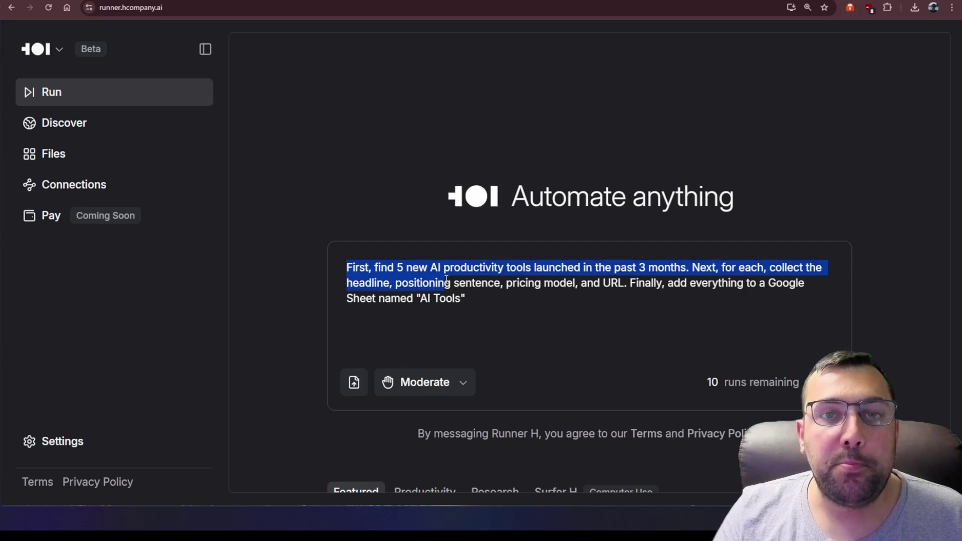
mouse_move(499, 277)
left_mouse_down()
mouse_move(747, 284)
mouse_move(478, 302)
left_mouse_up()
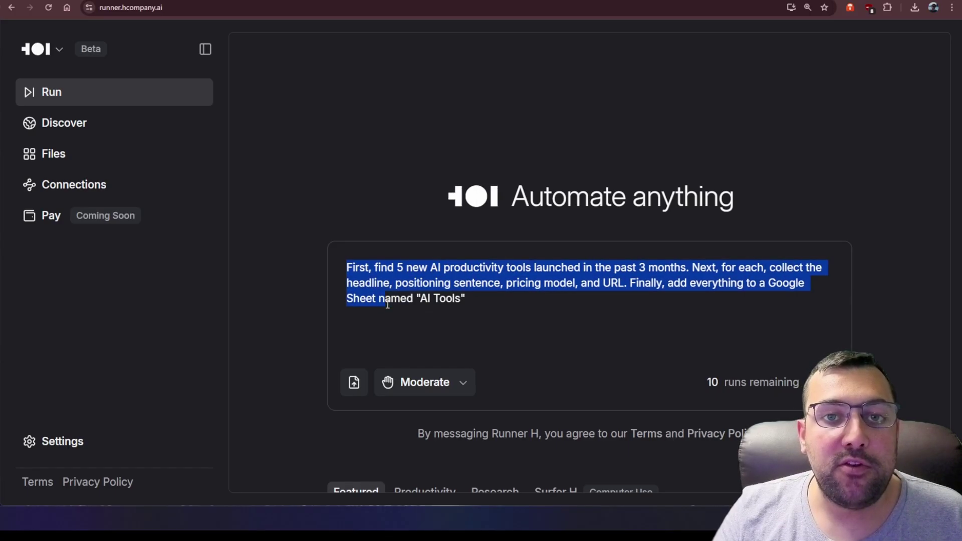
- Set Human in the Loop to Fully automated and submit the prompt
left_click(431, 339)
left_click(457, 388)
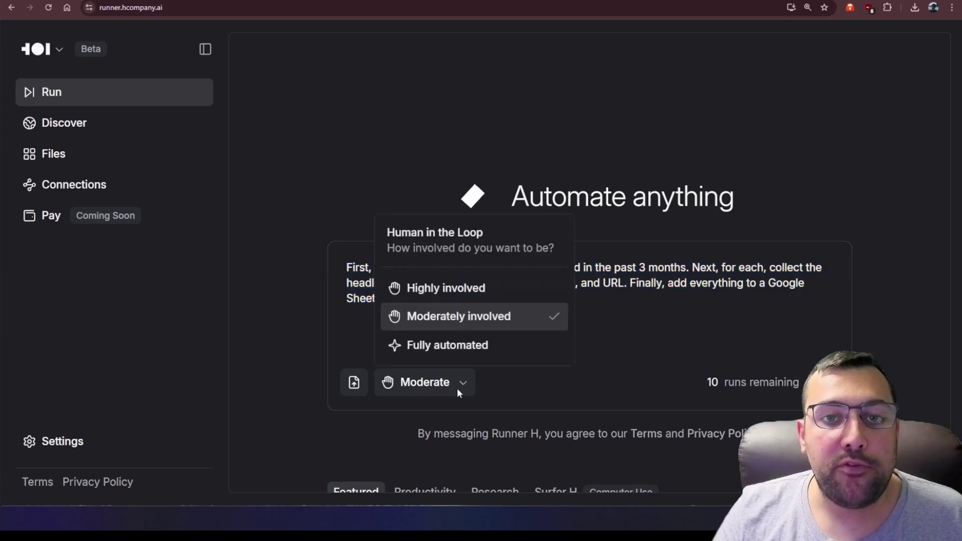
left_click(472, 289)
left_click(421, 382)
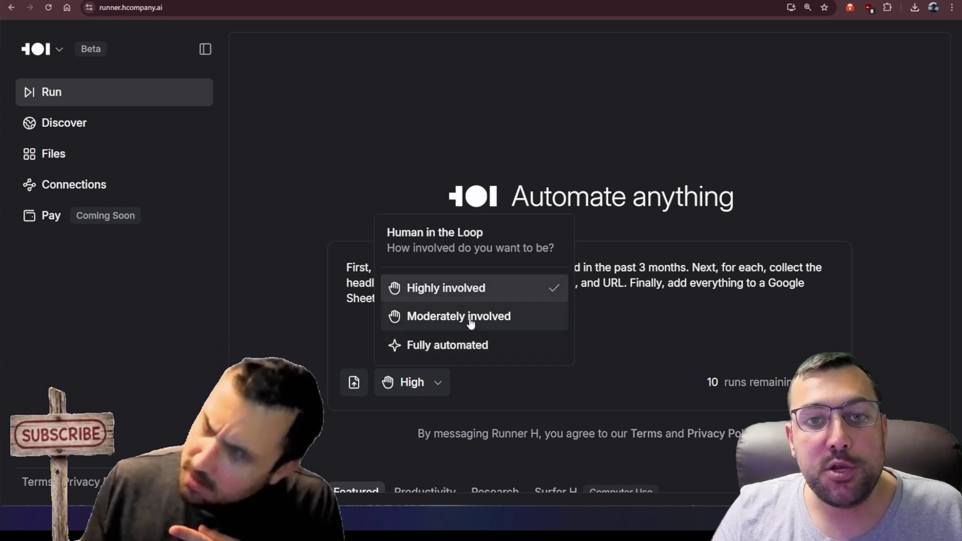
left_click(468, 316)
left_click(449, 384)
left_click(448, 345)
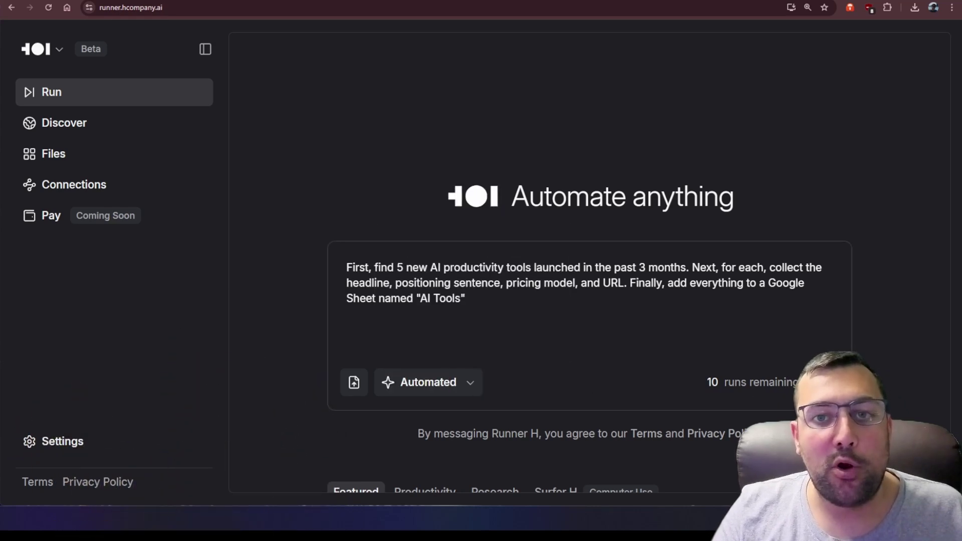
key("Return")
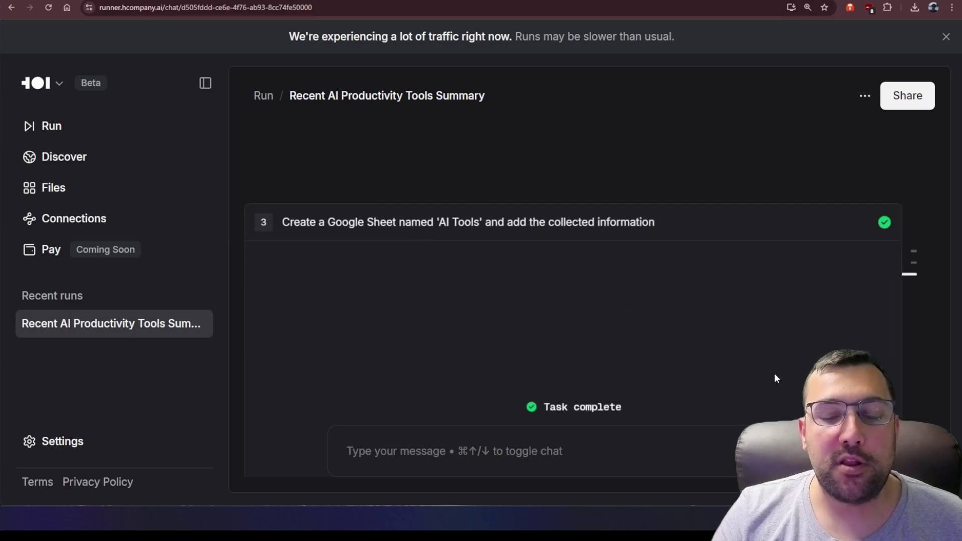
scroll(773, 379, "up", 5)
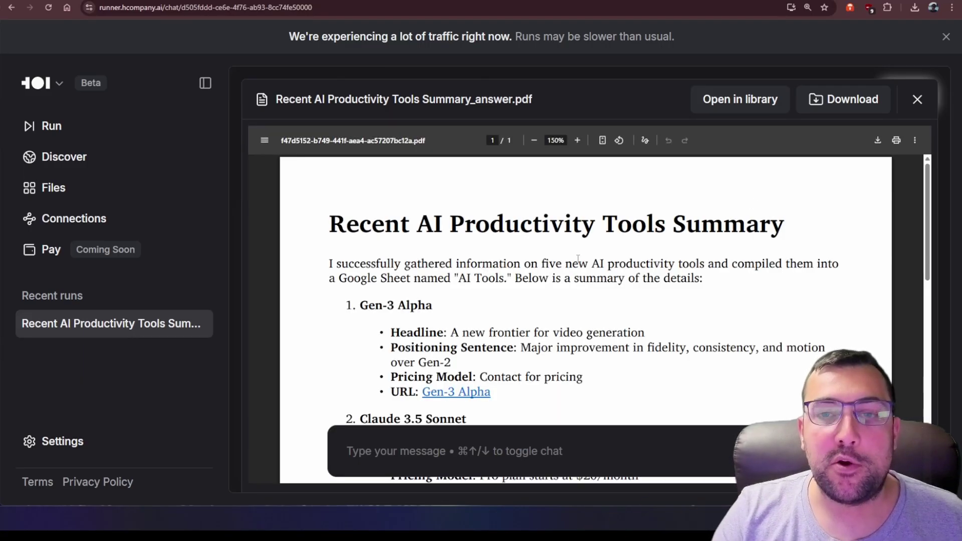
scroll(576, 262, "down", 2)
scroll(576, 266, "down", 2)
scroll(576, 274, "down", 3)
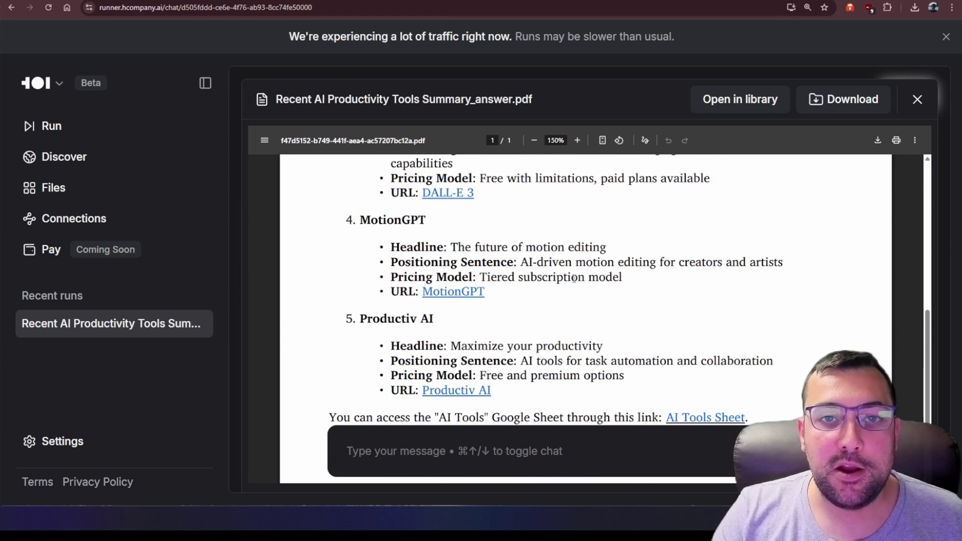
scroll(575, 278, "up", 5)
scroll(574, 278, "up", 3)
- Open the Recent AI Productivity Tools Summary_answer.pdf in the file library
left_click(738, 98)
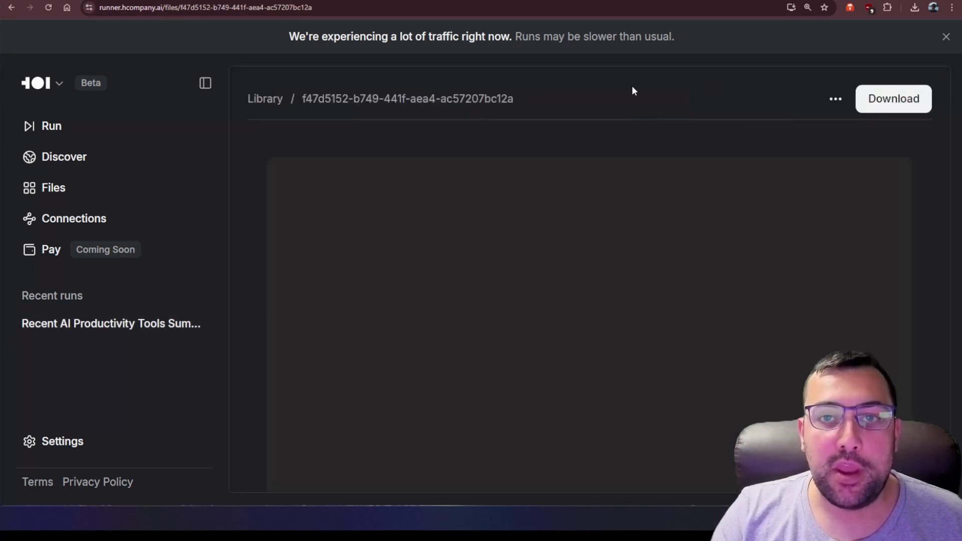
scroll(597, 267, "down", 1)
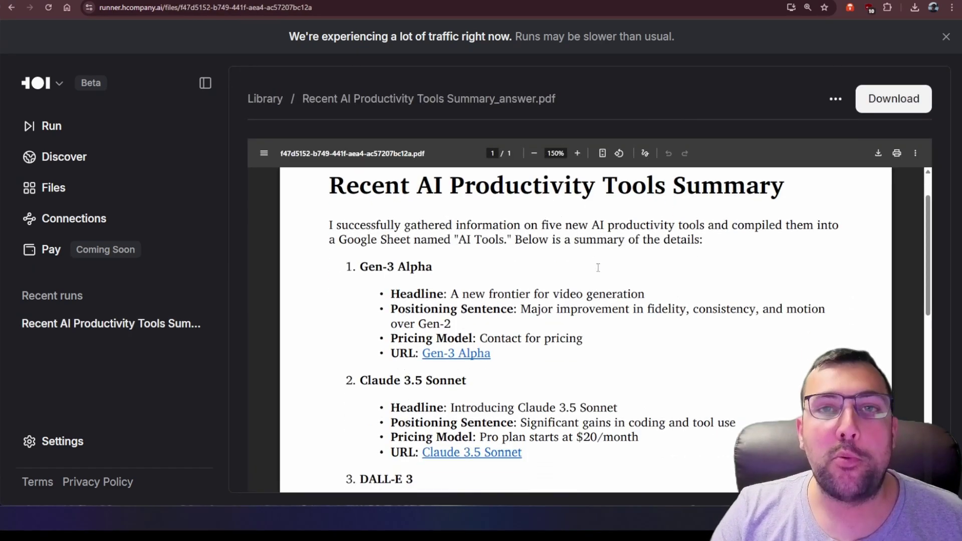
scroll(597, 267, "down", 2)
scroll(589, 324, "down", 2)
scroll(584, 375, "down", 2)
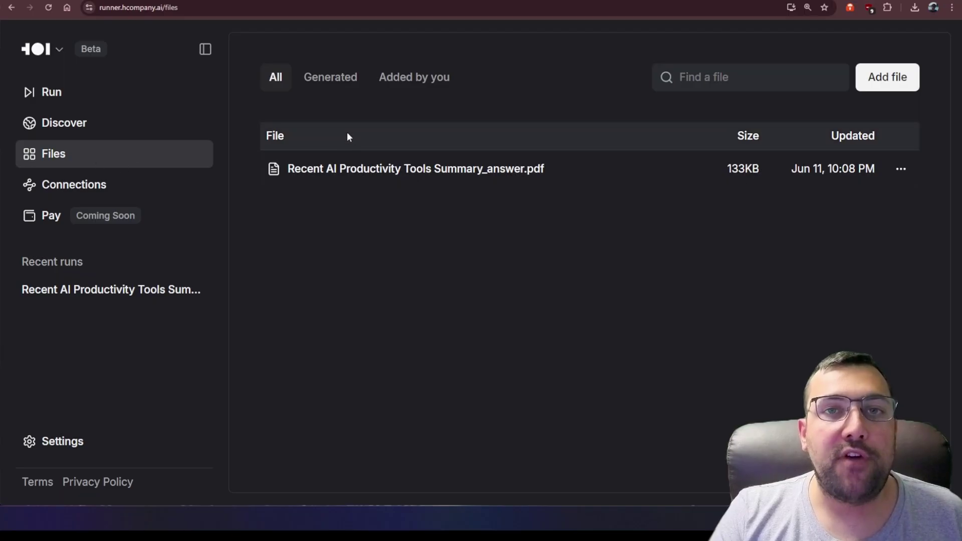
- Filter files to Generated, open the summary PDF, then filter to Added by you
left_click(331, 81)
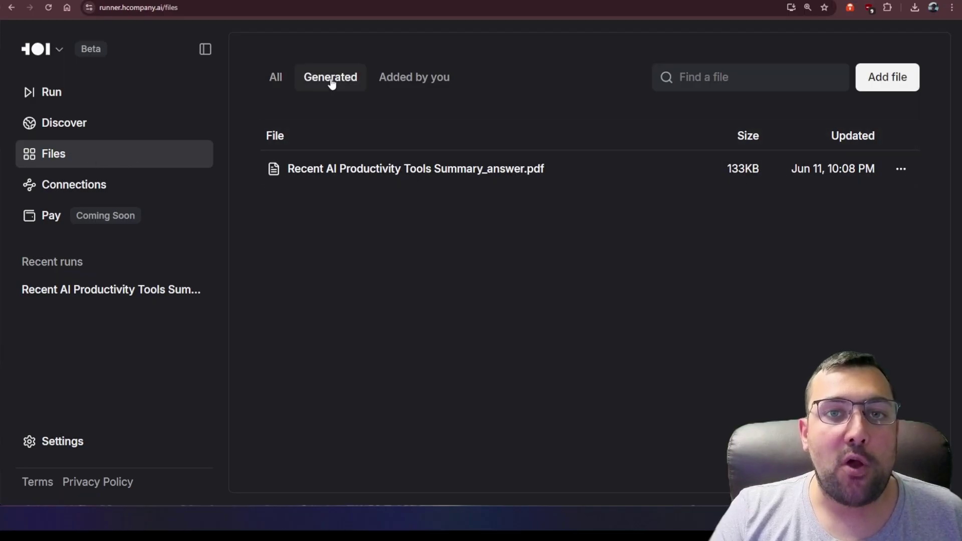
left_click(356, 174)
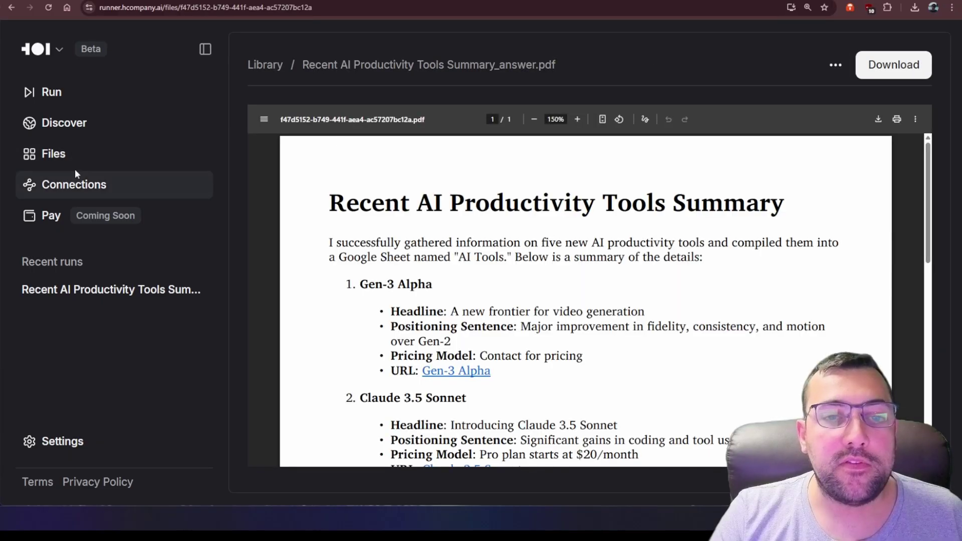
left_click(75, 163)
left_click(410, 88)
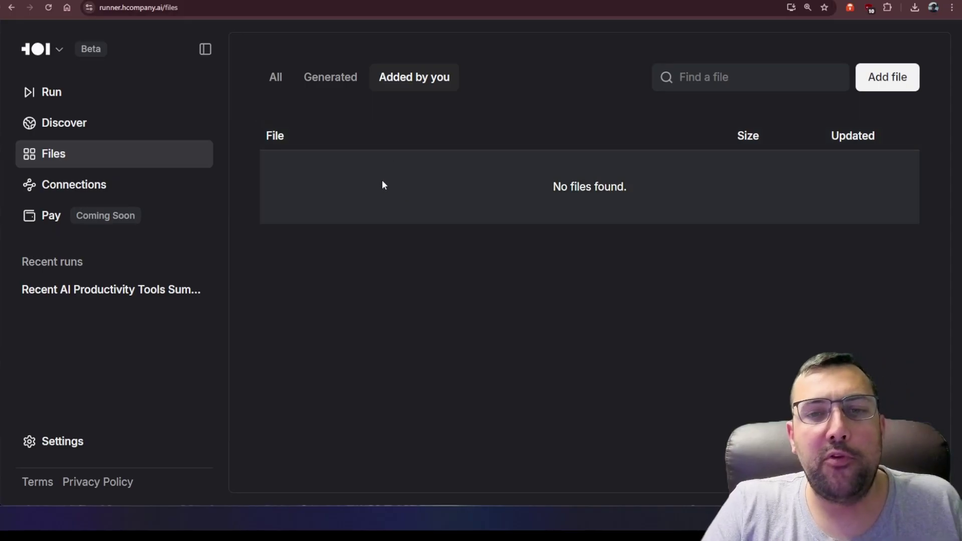
- Open Discover and browse the Productivity, Research and Surfer H automation categories
left_click(73, 133)
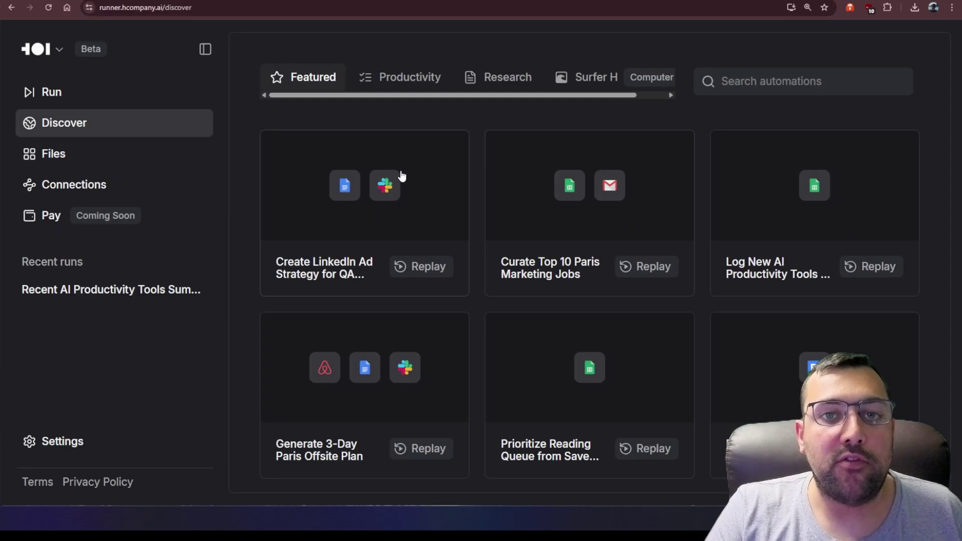
scroll(464, 224, "down", 3)
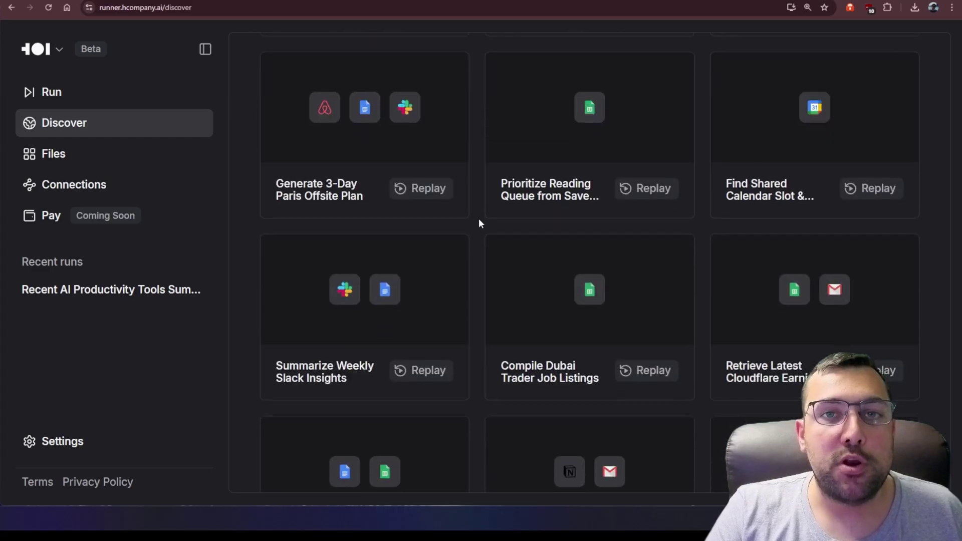
scroll(479, 224, "down", 3)
scroll(482, 224, "down", 2)
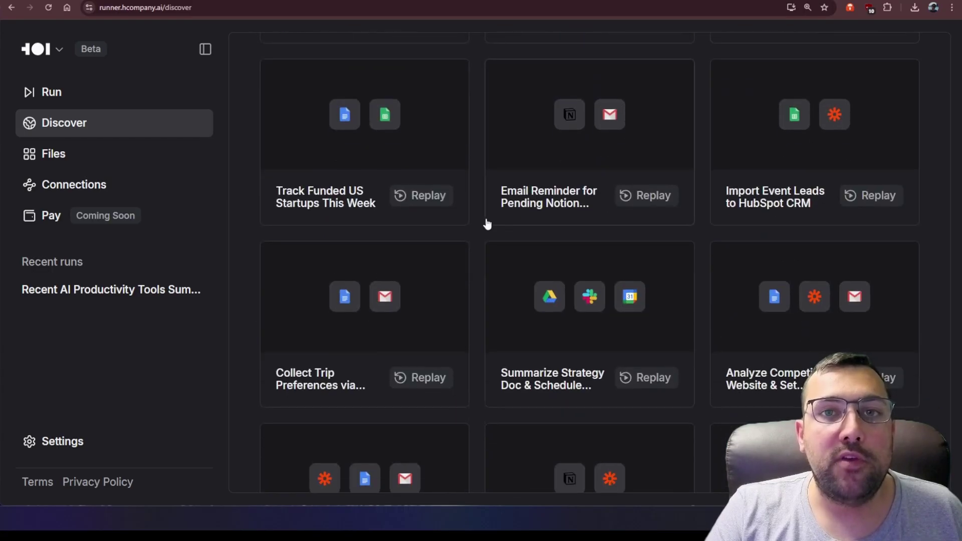
scroll(488, 225, "up", 5)
scroll(486, 223, "up", 3)
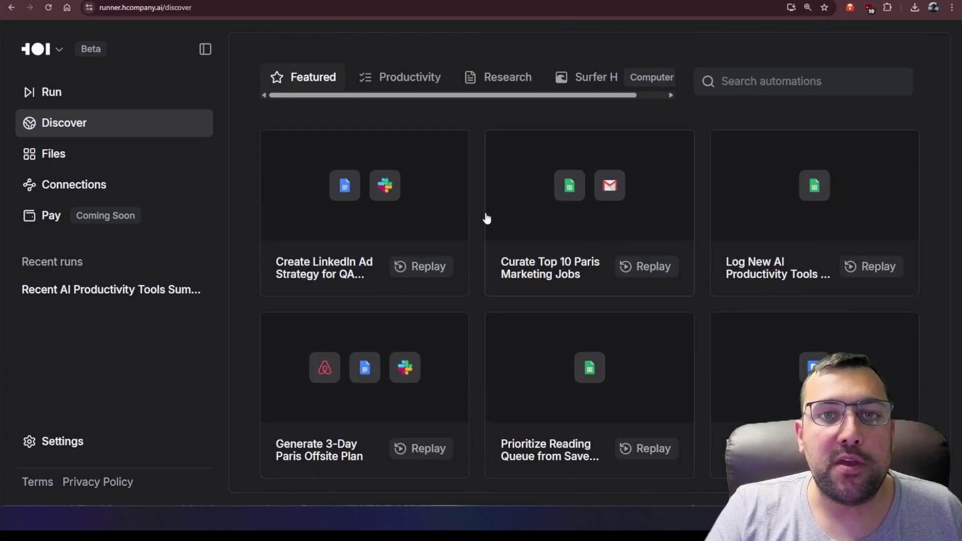
left_click(408, 78)
left_click(507, 78)
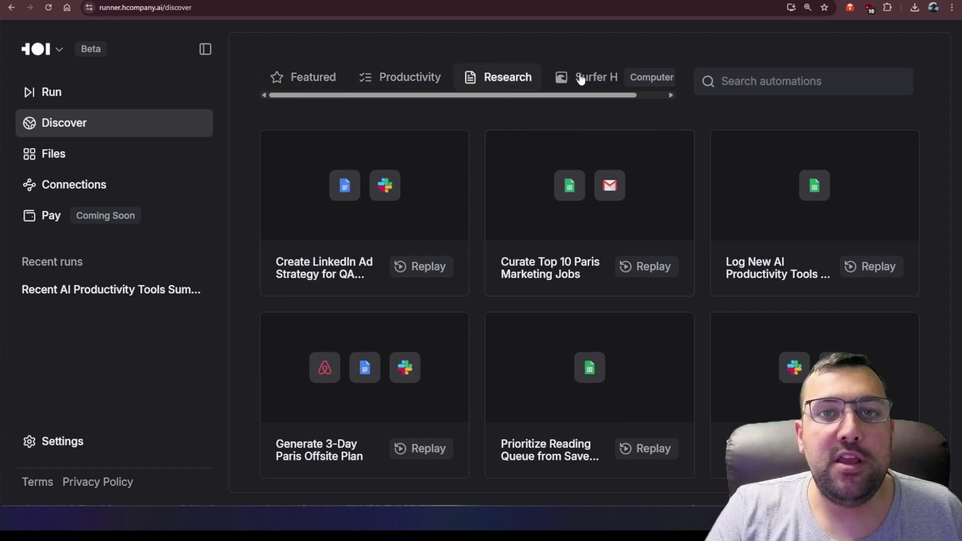
left_click(582, 78)
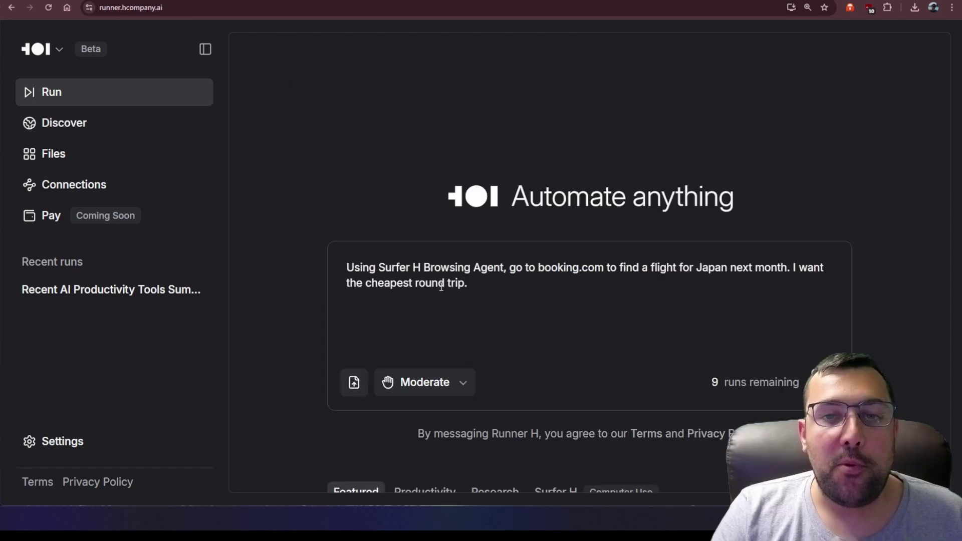
- Submit the Japan round-trip flight prompt in Fully automated mode
left_click(436, 270)
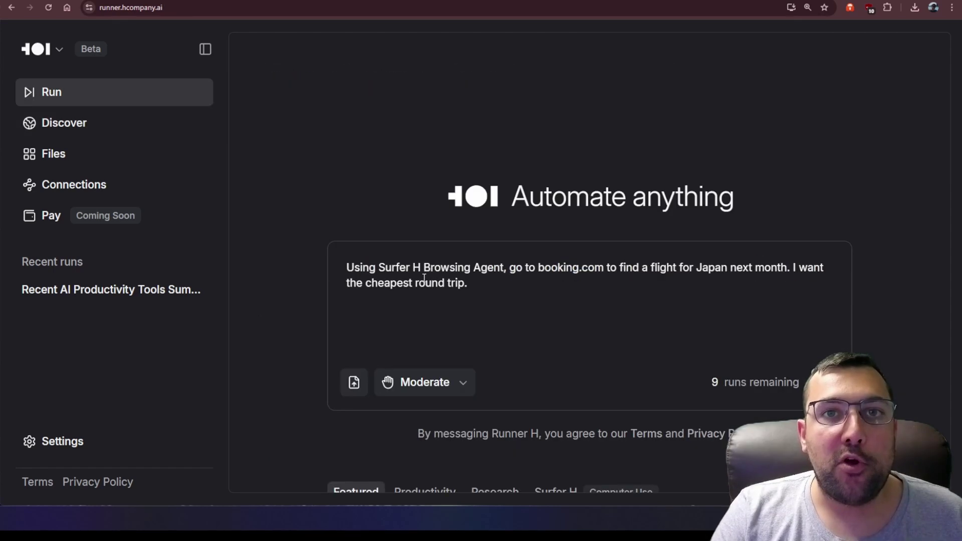
key("ctrl+a")
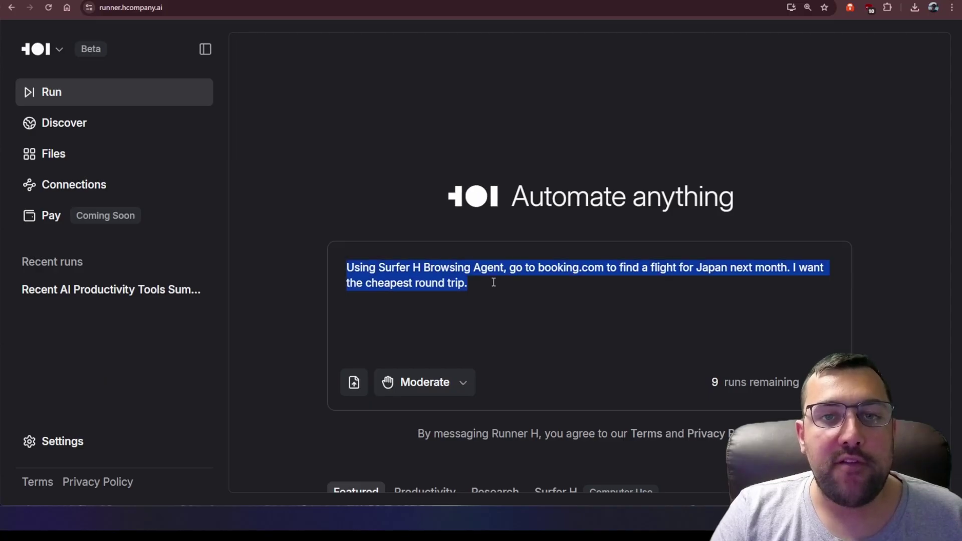
left_click(519, 284)
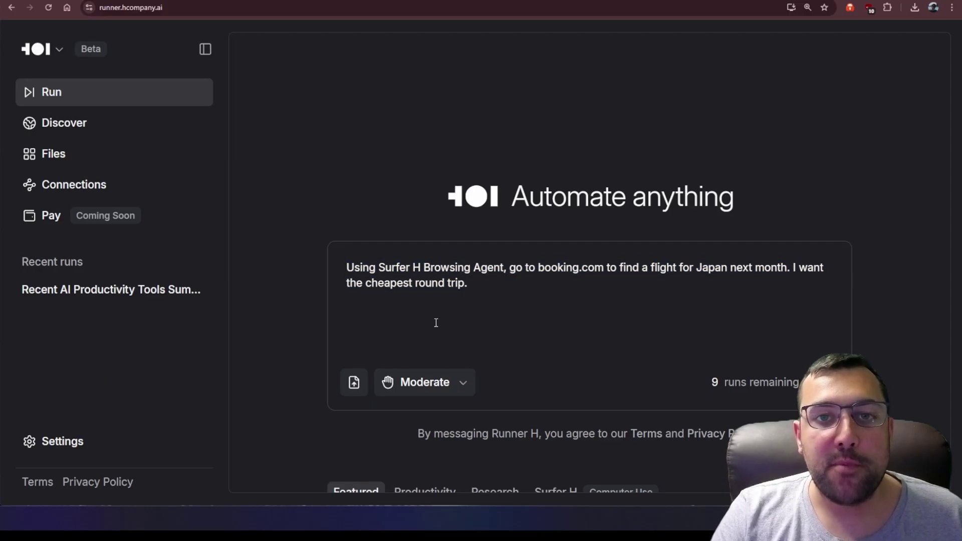
left_click(474, 384)
left_click(480, 346)
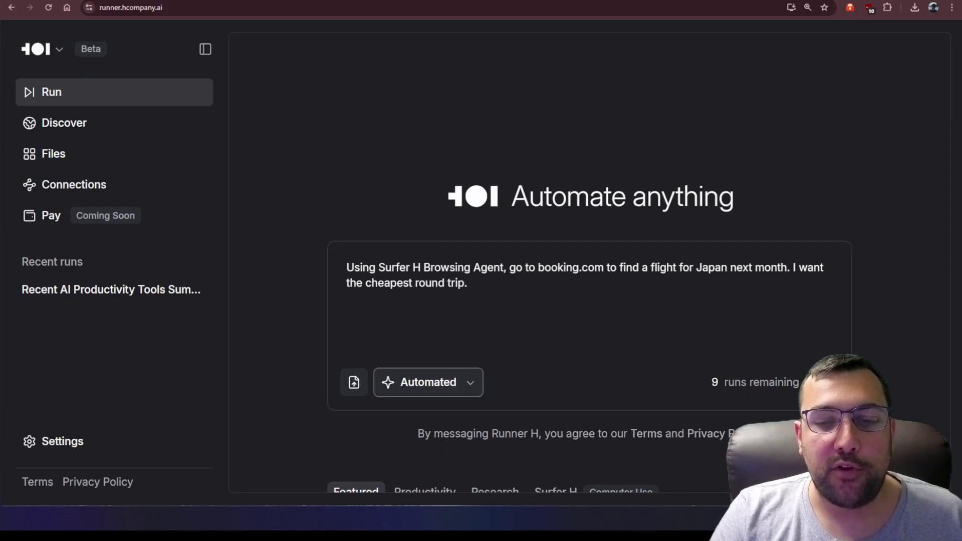
key("Return")
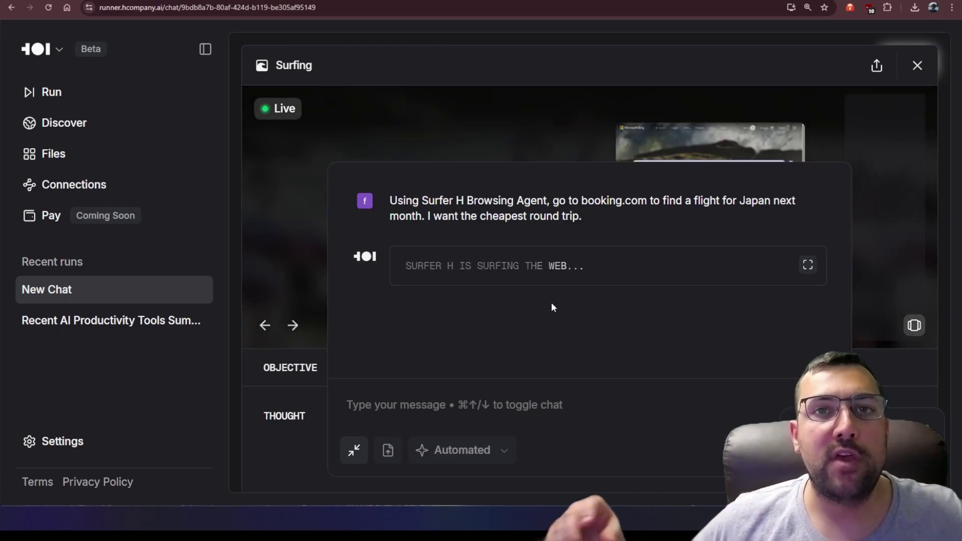
- Hide the chat and step through the agent's Booking.com browser snapshots
left_click(805, 264)
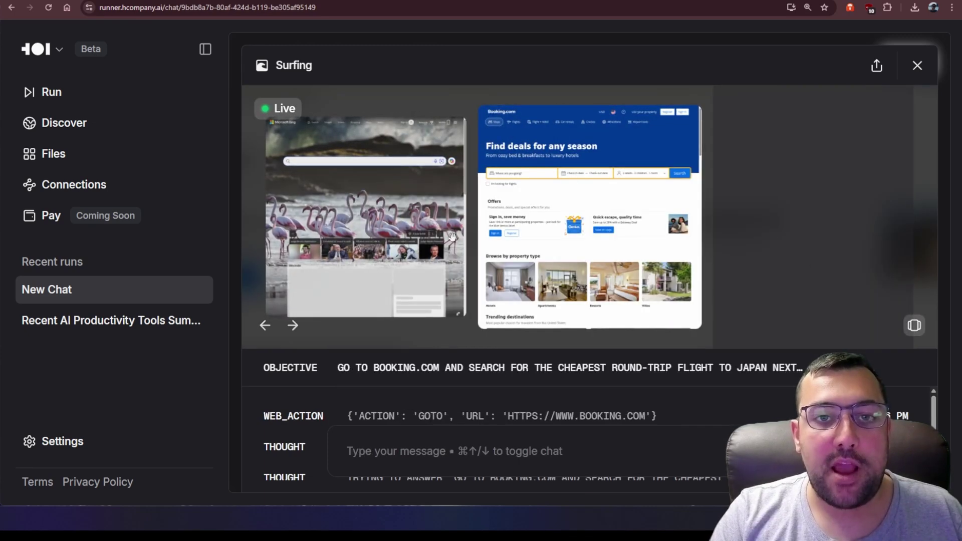
left_click(265, 325)
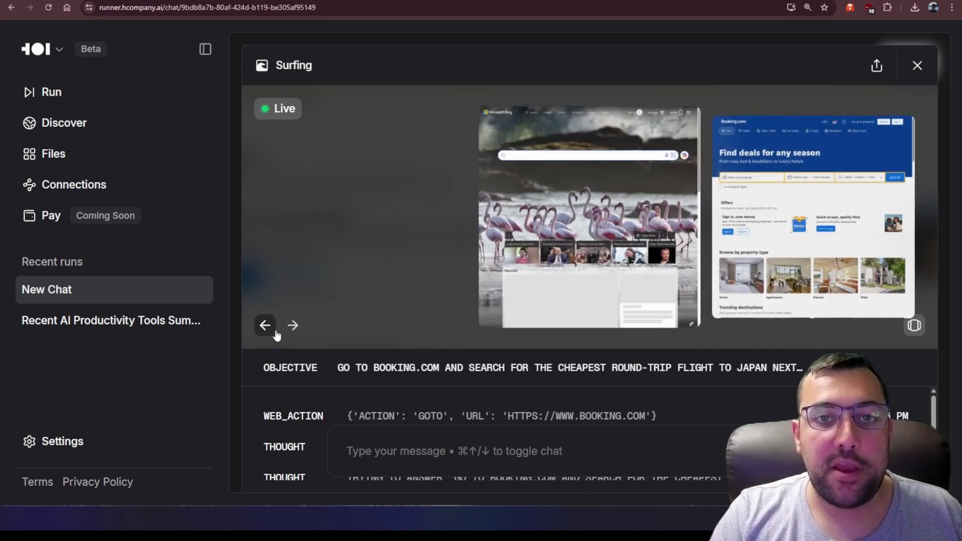
left_click(293, 325)
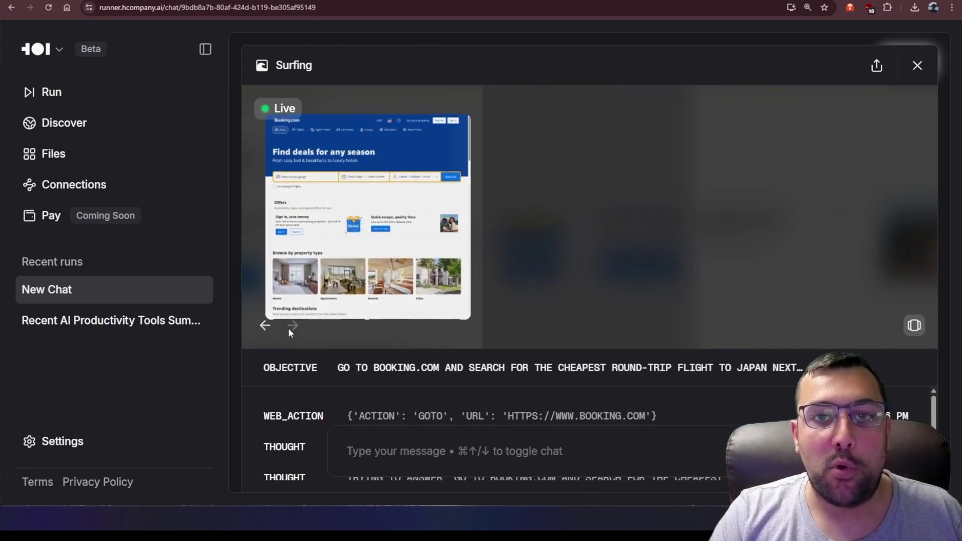
left_click(264, 326)
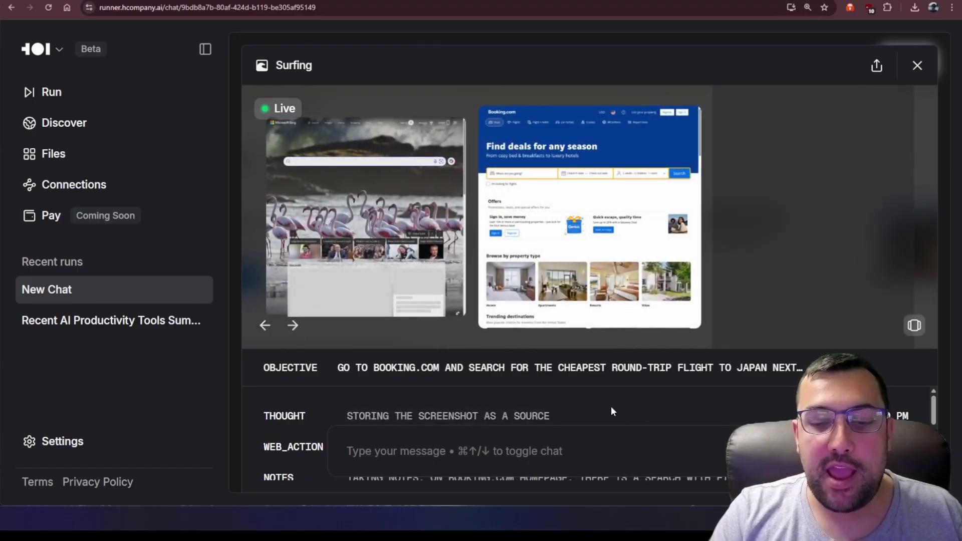
scroll(575, 398, "down", 1)
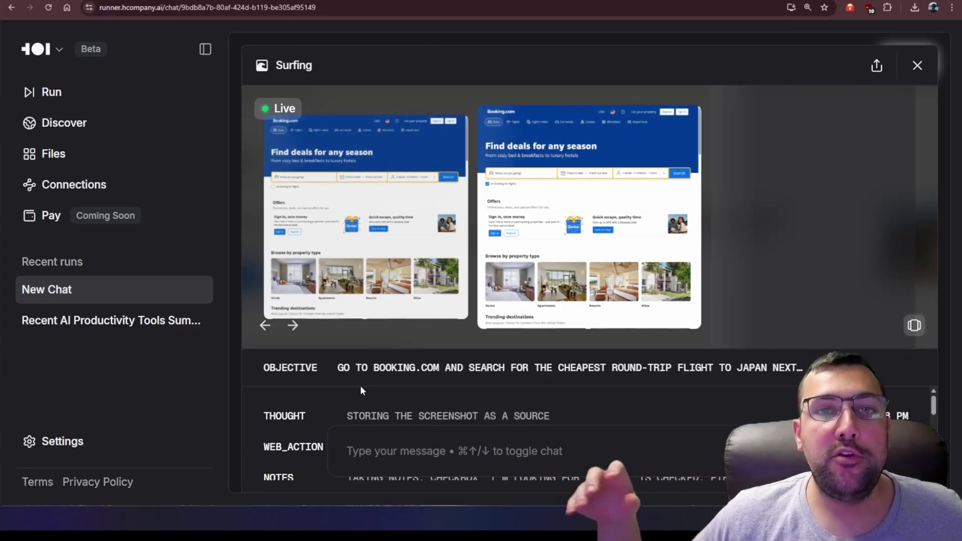
double_click(291, 368)
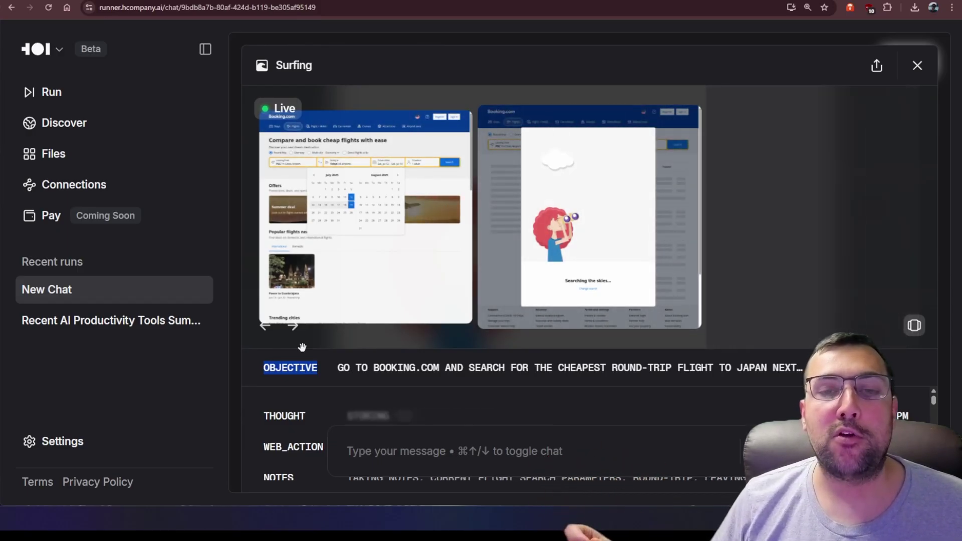
- Highlight the final answer: $827 Tokyo round trip, July 13–20, 2025
left_click_drag(389, 308, 528, 320)
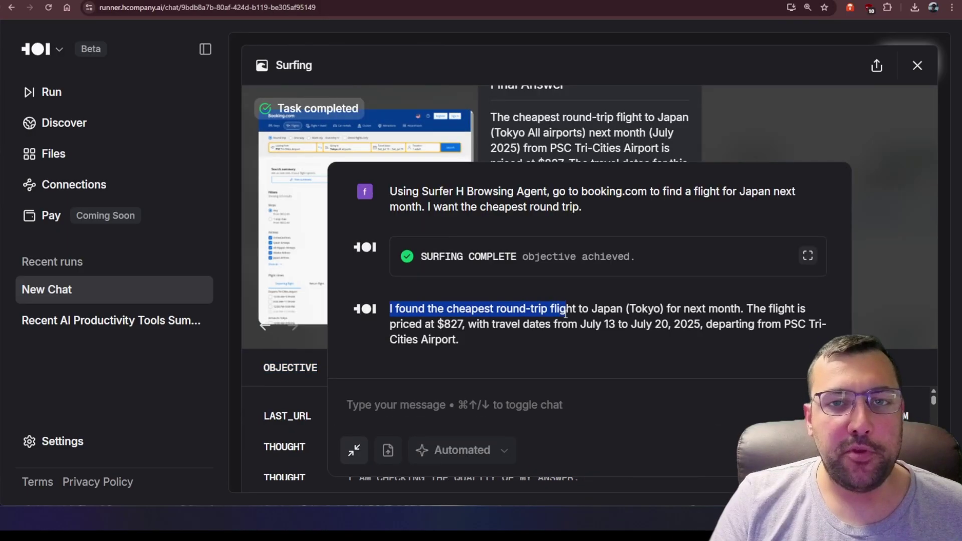
left_click_drag(599, 314, 665, 310)
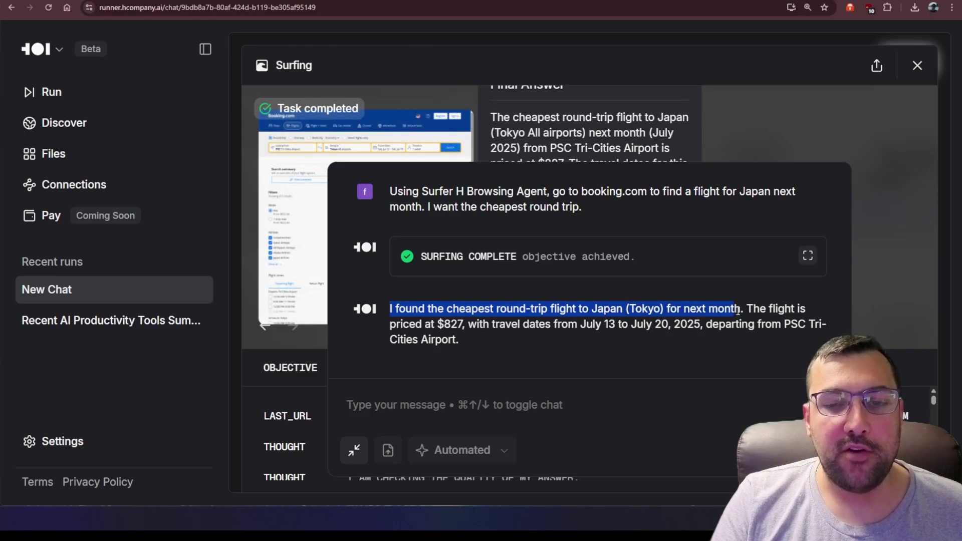
left_click_drag(746, 310, 450, 325)
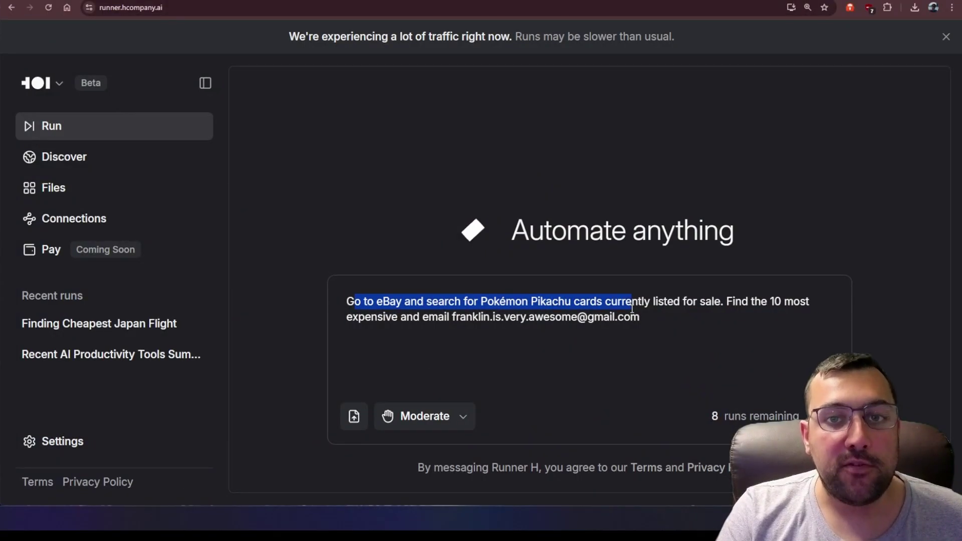
- Highlight the eBay Pikachu cards prompt and submit it
left_click_drag(710, 302, 403, 321)
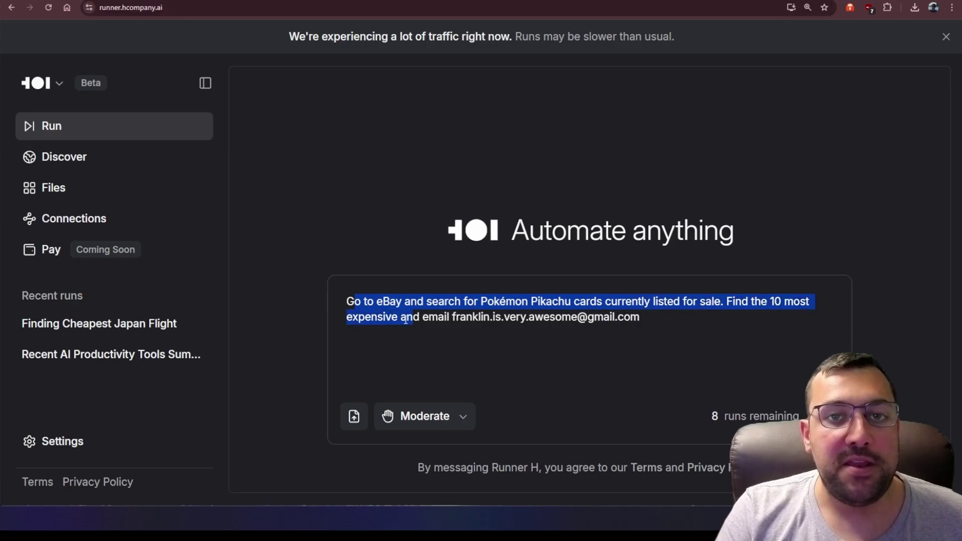
left_click(818, 366)
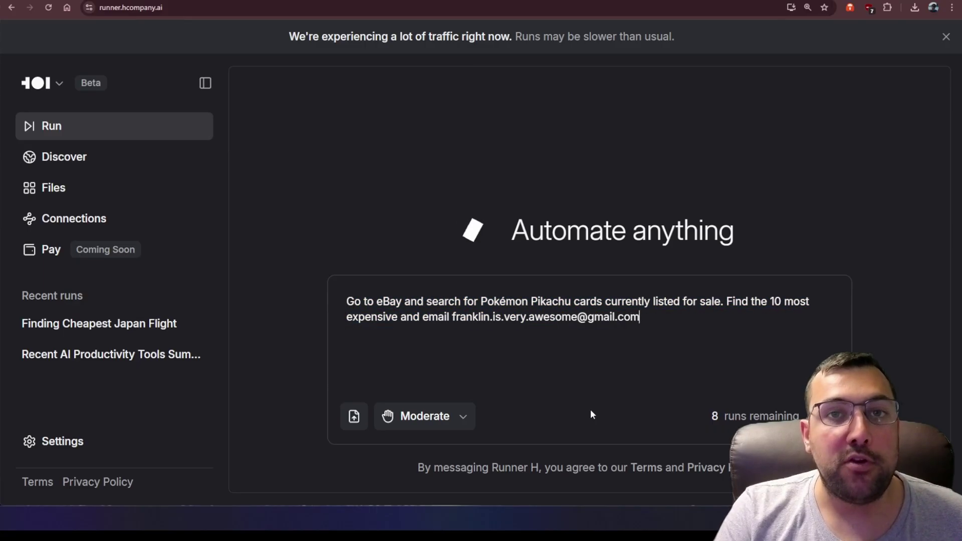
key("Return")
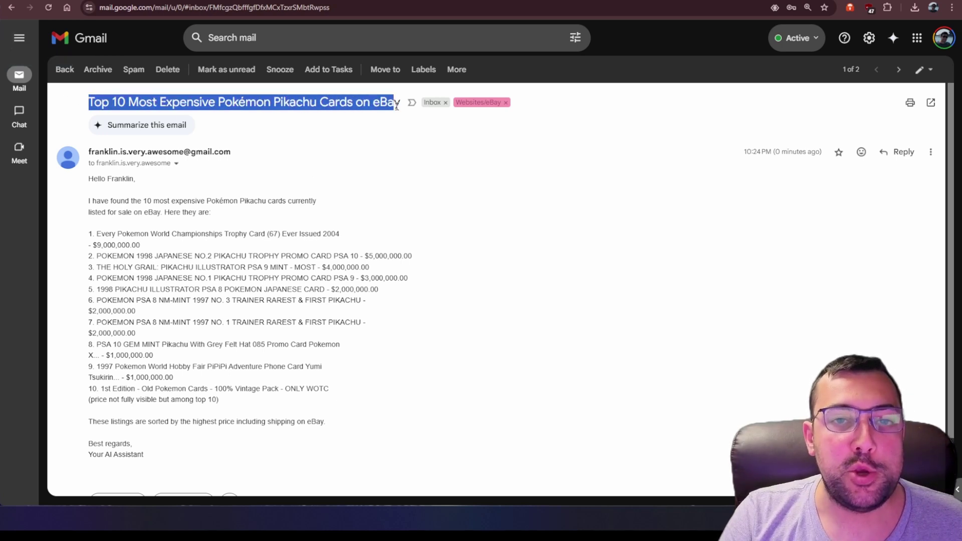
- Highlight the email greeting and the numbered list of Pikachu cards
left_click(278, 132)
scroll(148, 178, "down", 2)
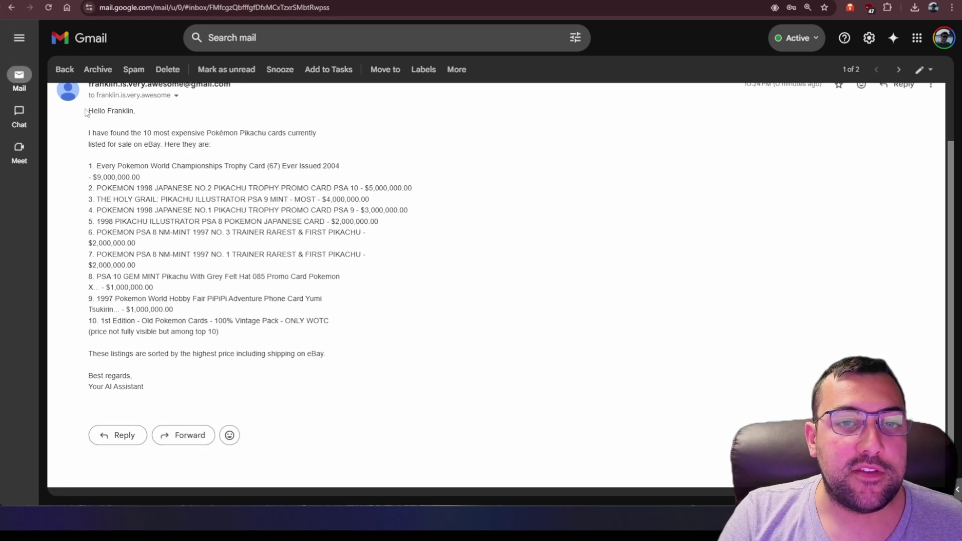
left_click_drag(87, 112, 198, 142)
left_click(130, 163)
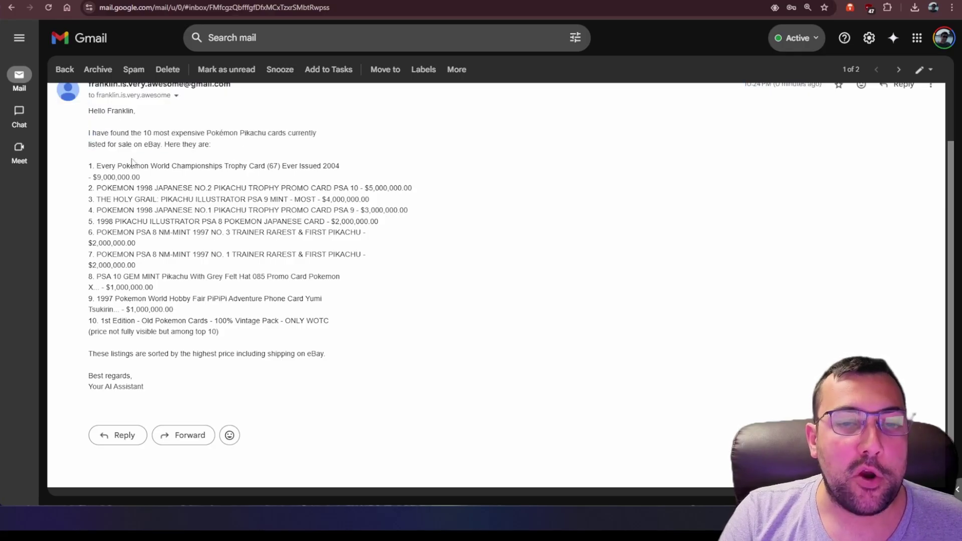
left_click_drag(117, 170, 267, 374)
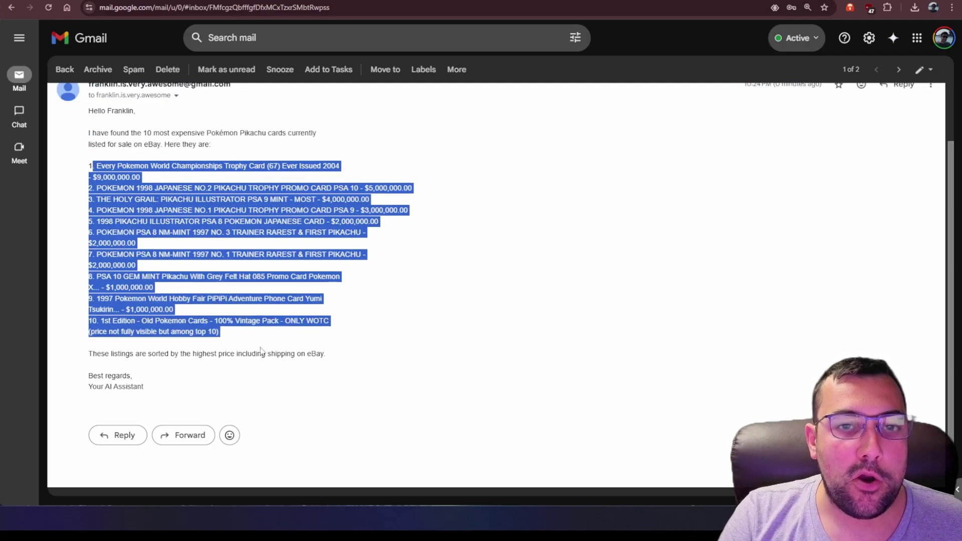
left_click(261, 368)
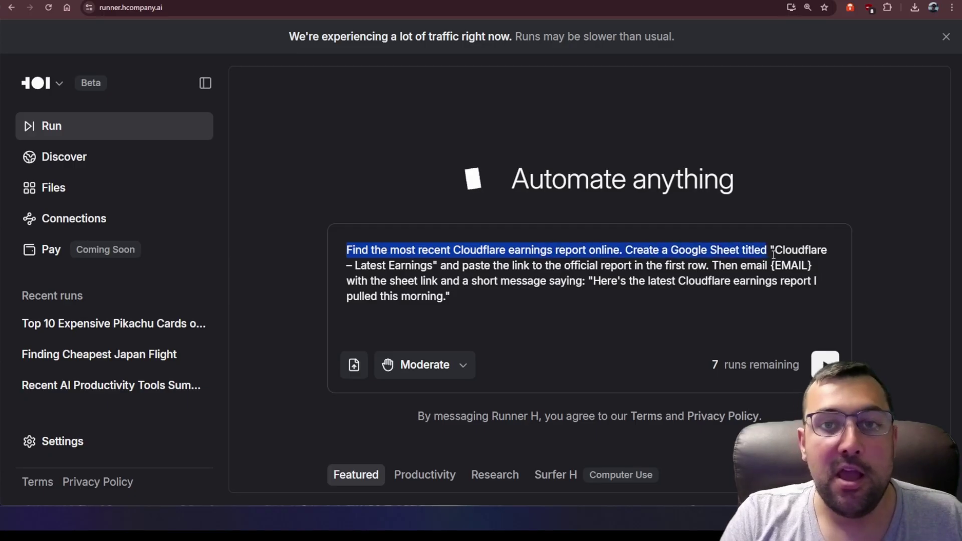
- Highlight the Cloudflare earnings prompt line by line, then the calendar request
left_click_drag(779, 256, 363, 265)
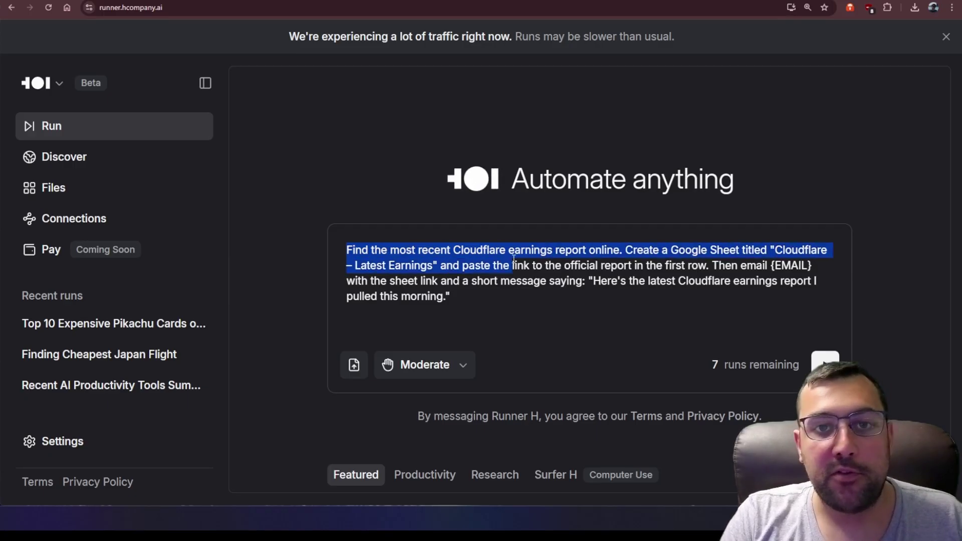
left_click_drag(516, 261, 573, 266)
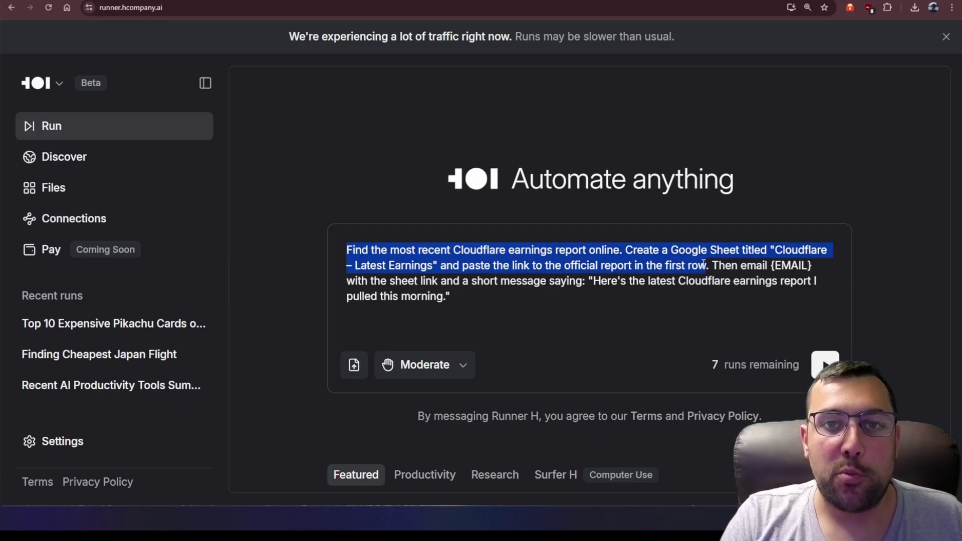
left_click_drag(791, 266, 433, 281)
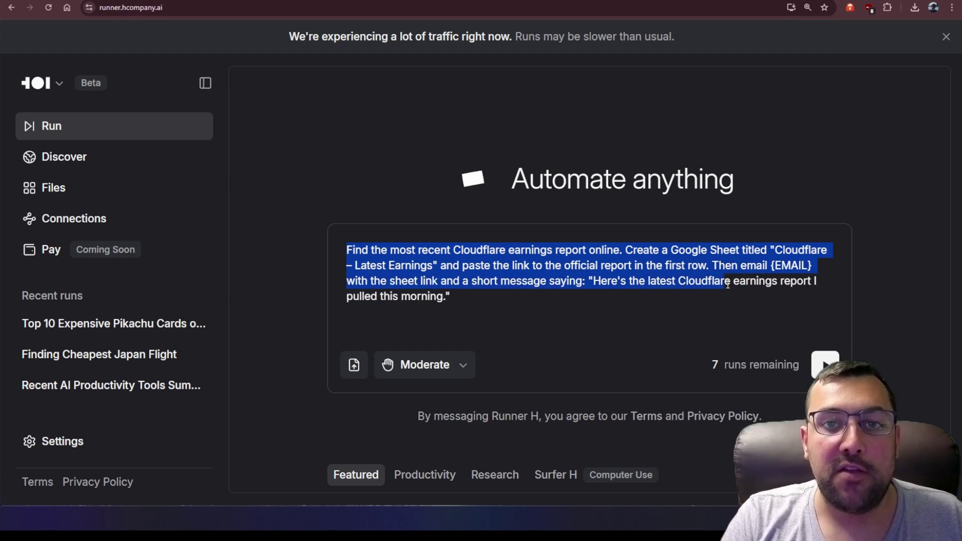
left_click_drag(728, 284, 513, 316)
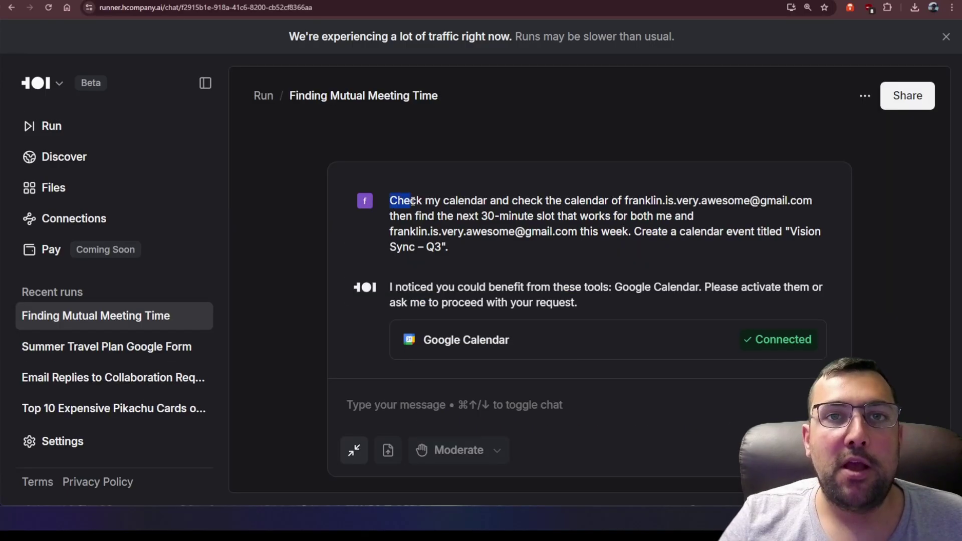
mouse_move(412, 201)
left_mouse_down()
mouse_move(526, 216)
mouse_move(603, 203)
mouse_move(431, 215)
left_mouse_up()
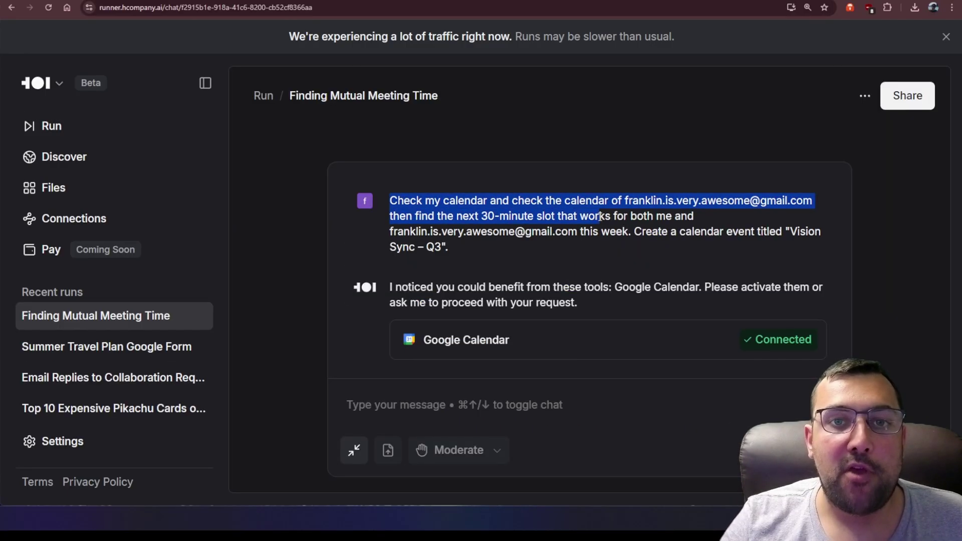
- Review the calendar request and event details, then open 'Vision Sync – Q3' in Google Calendar
left_click_drag(600, 215, 544, 231)
left_click(575, 253)
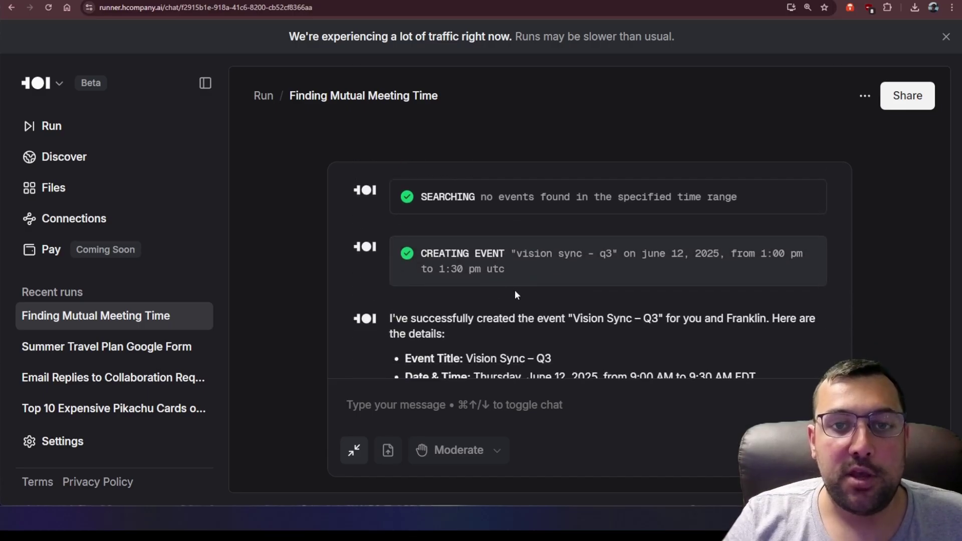
scroll(515, 281, "up", 5)
scroll(583, 251, "up", 5)
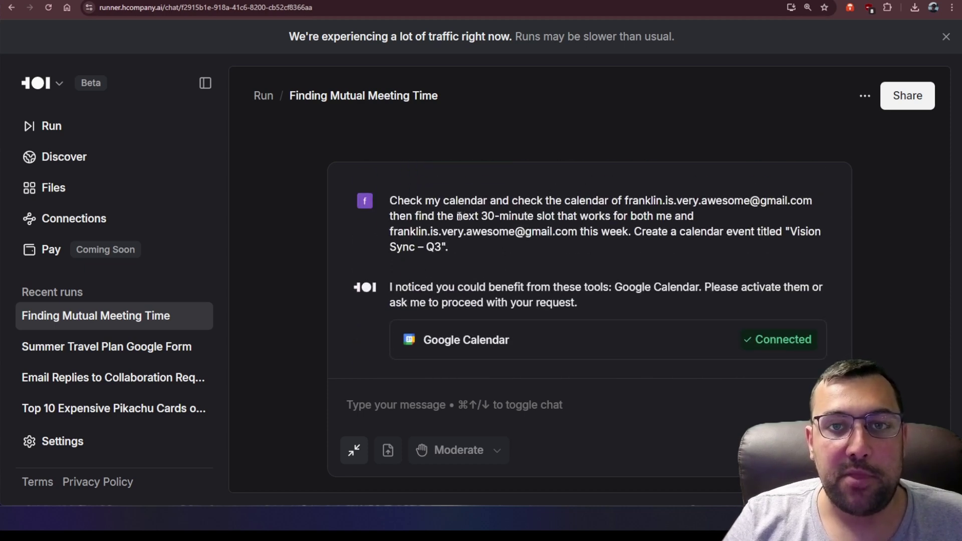
scroll(531, 259, "down", 5)
scroll(532, 259, "down", 2)
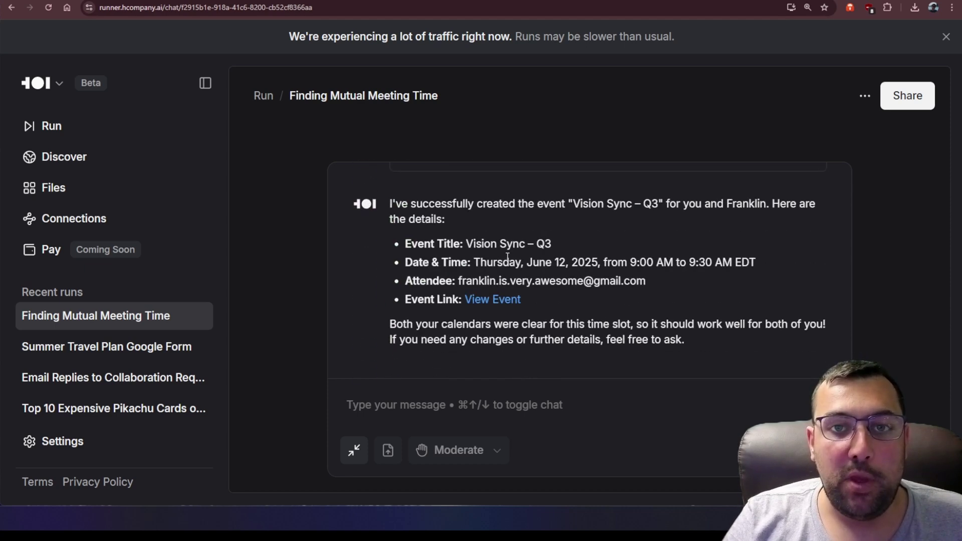
left_click_drag(389, 239, 541, 281)
left_click(545, 282)
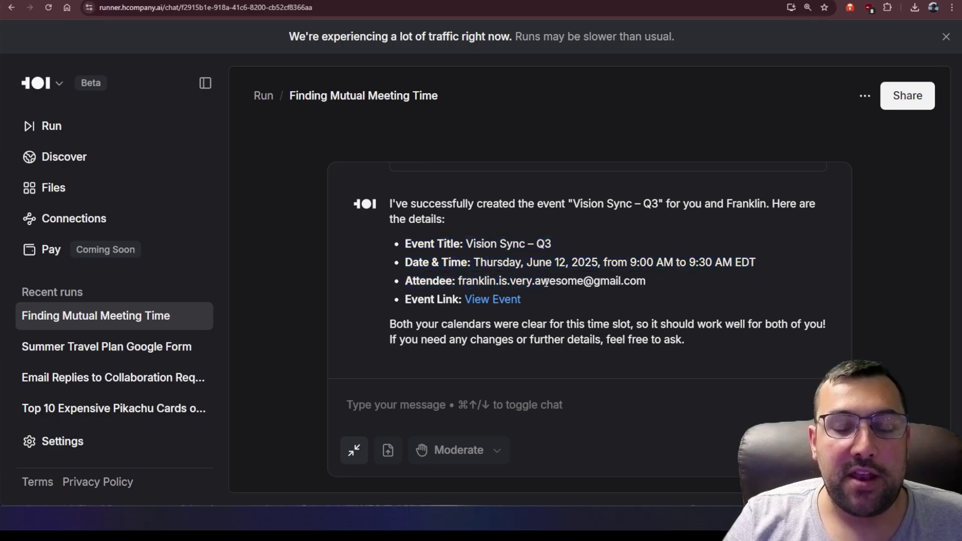
left_click(504, 304)
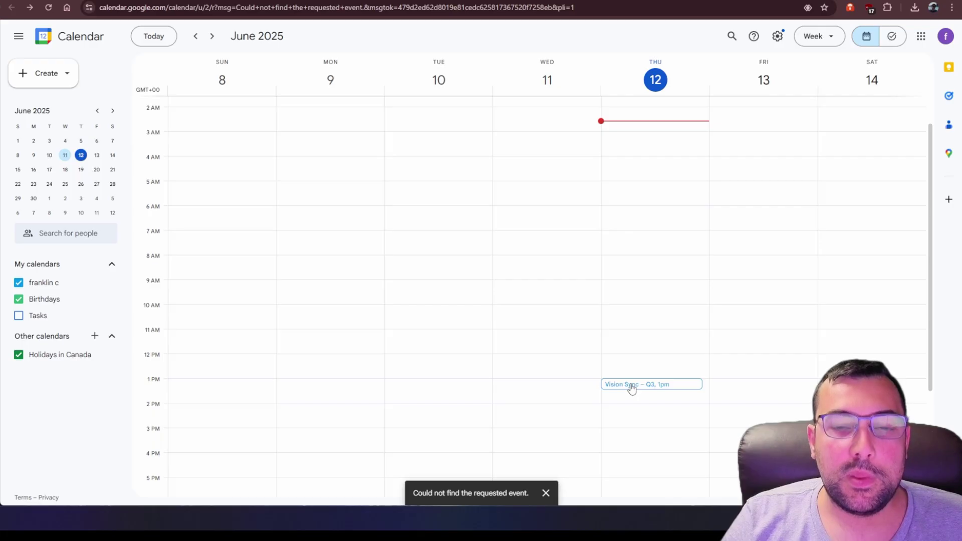
left_click(631, 385)
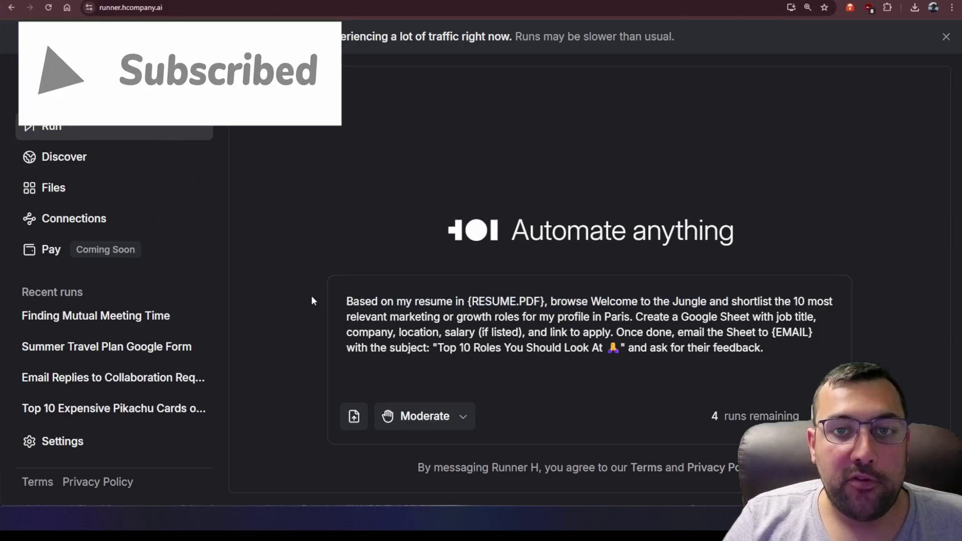
- Highlight the resume lines, EMAIL placeholder and email subject in the job-search prompt
left_click_drag(359, 301, 599, 298)
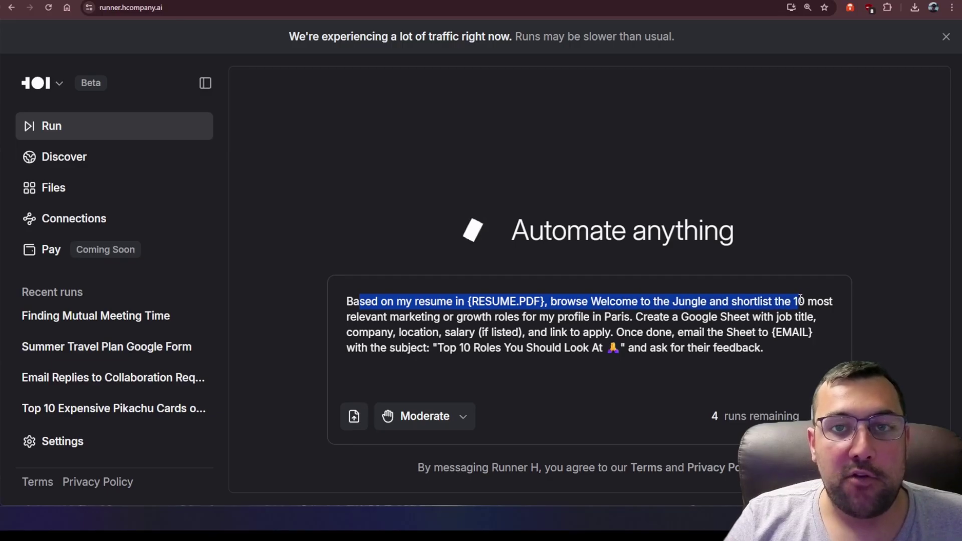
mouse_move(701, 298)
left_mouse_down()
mouse_move(452, 333)
mouse_move(412, 323)
mouse_move(616, 318)
mouse_move(644, 299)
mouse_move(626, 319)
mouse_move(440, 336)
left_mouse_up()
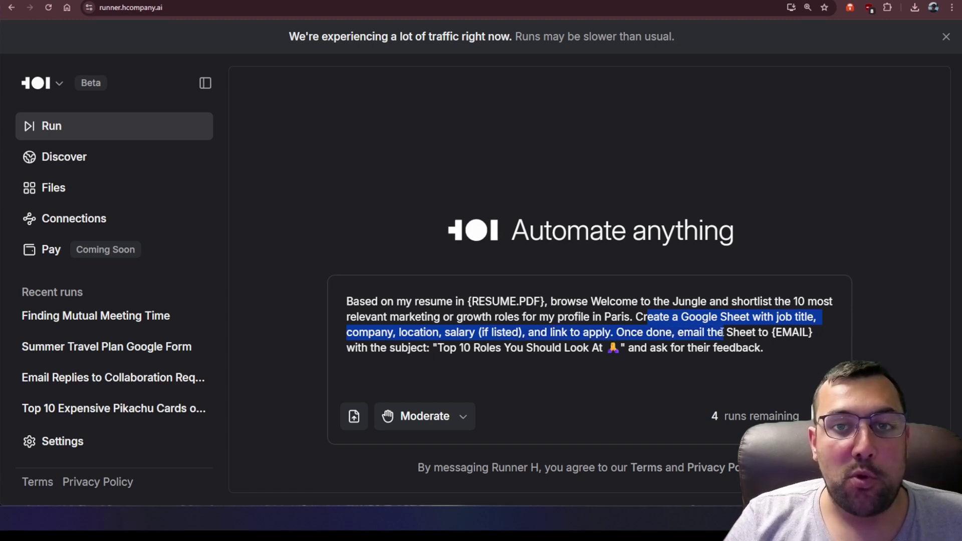
double_click(803, 333)
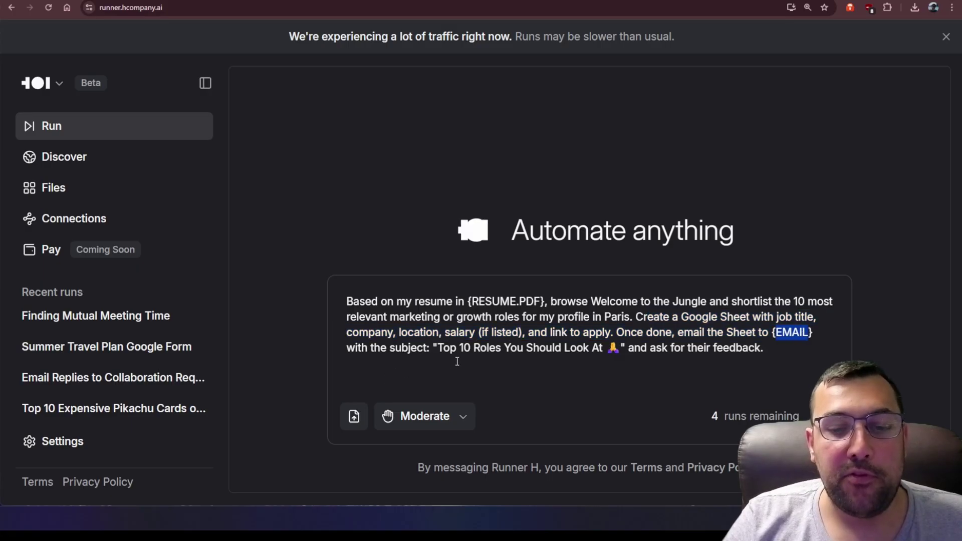
left_click_drag(450, 353, 764, 349)
left_click(764, 349)
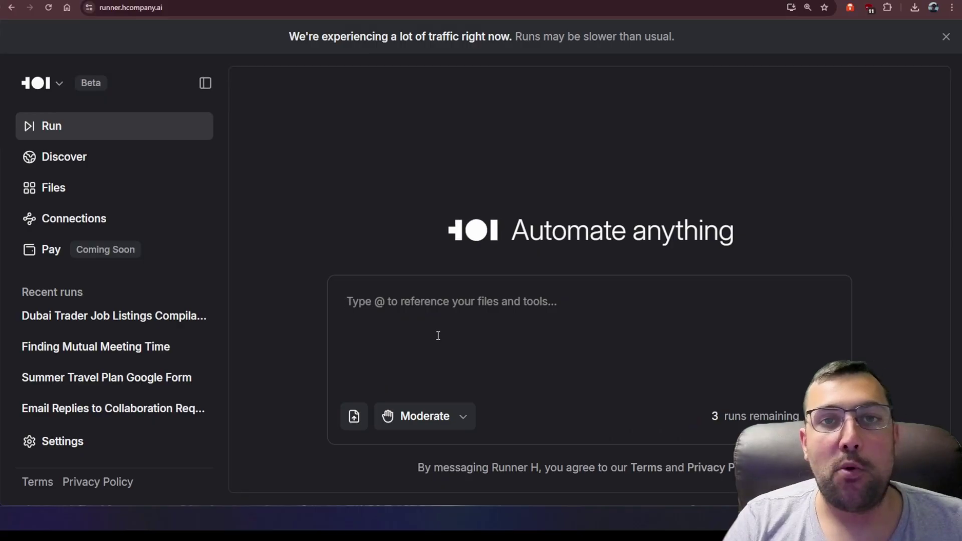
- Focus the empty Runner H prompt field to start writing
left_click(428, 294)
type("@")
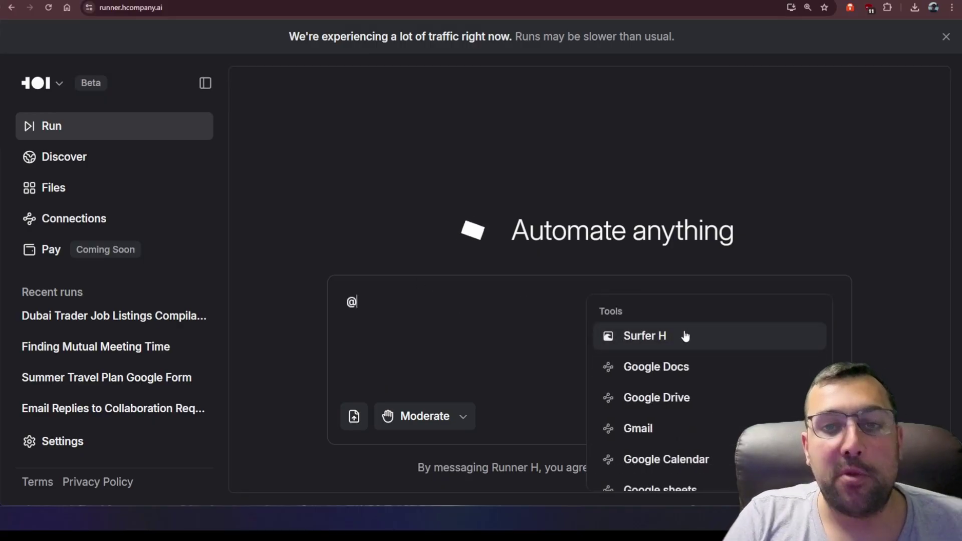
scroll(672, 420, "down", 2)
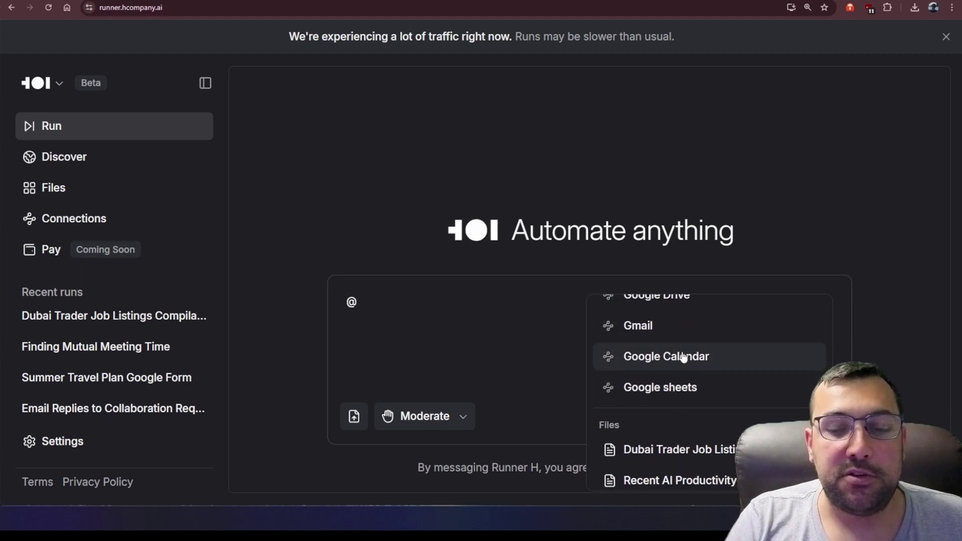
scroll(669, 372, "up", 2)
scroll(686, 394, "down", 2)
scroll(676, 387, "down", 1)
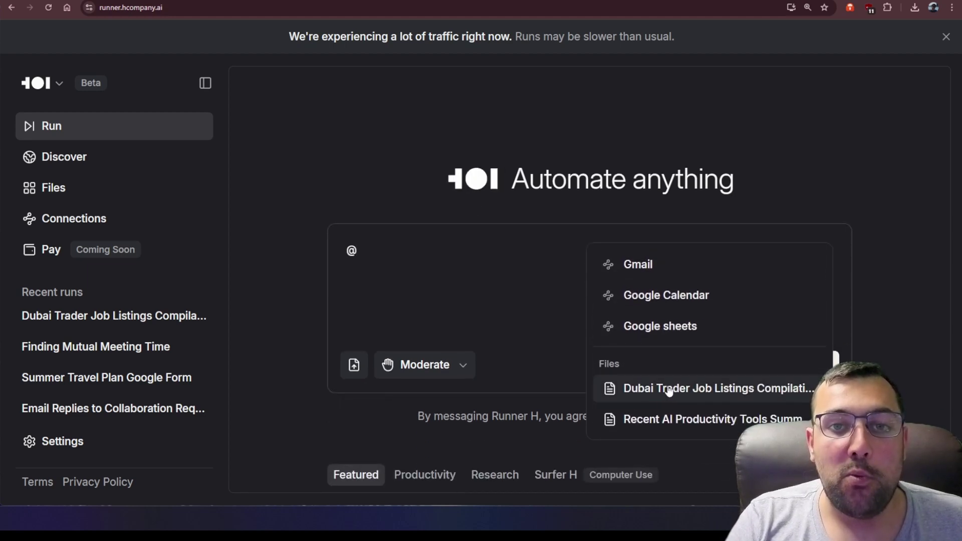